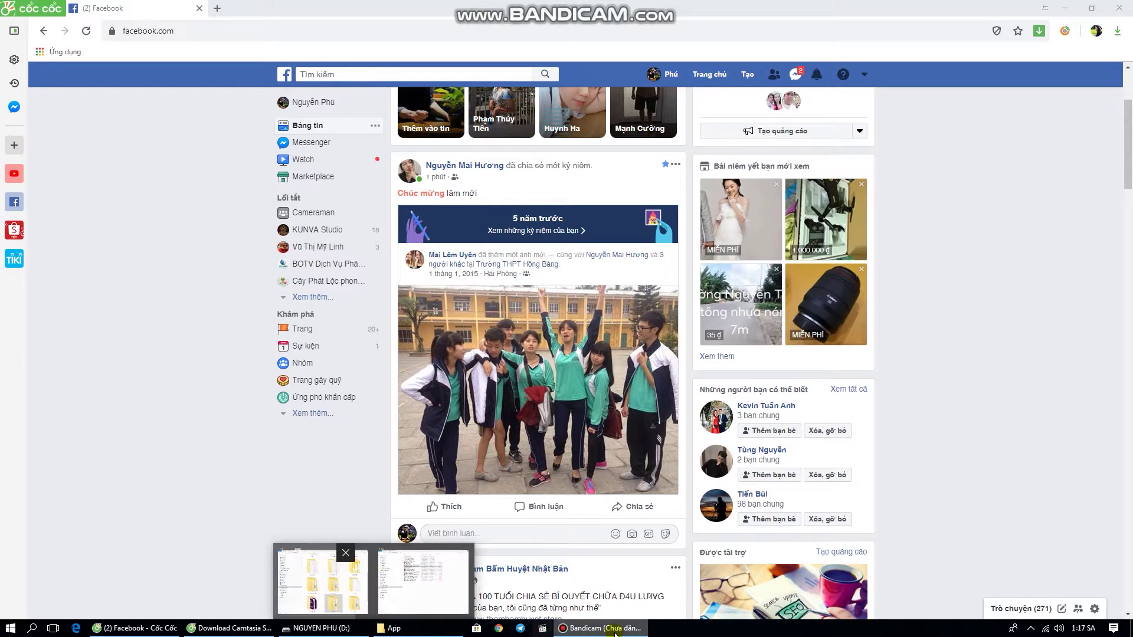
# Extract Camtasia_2019_[phanmemgoc.com].rar in D:\App into its own Camtasia_2019_[phanmemgoc.com] folder.
pyautogui.moveTo(616, 634)
pyautogui.click(393, 629)
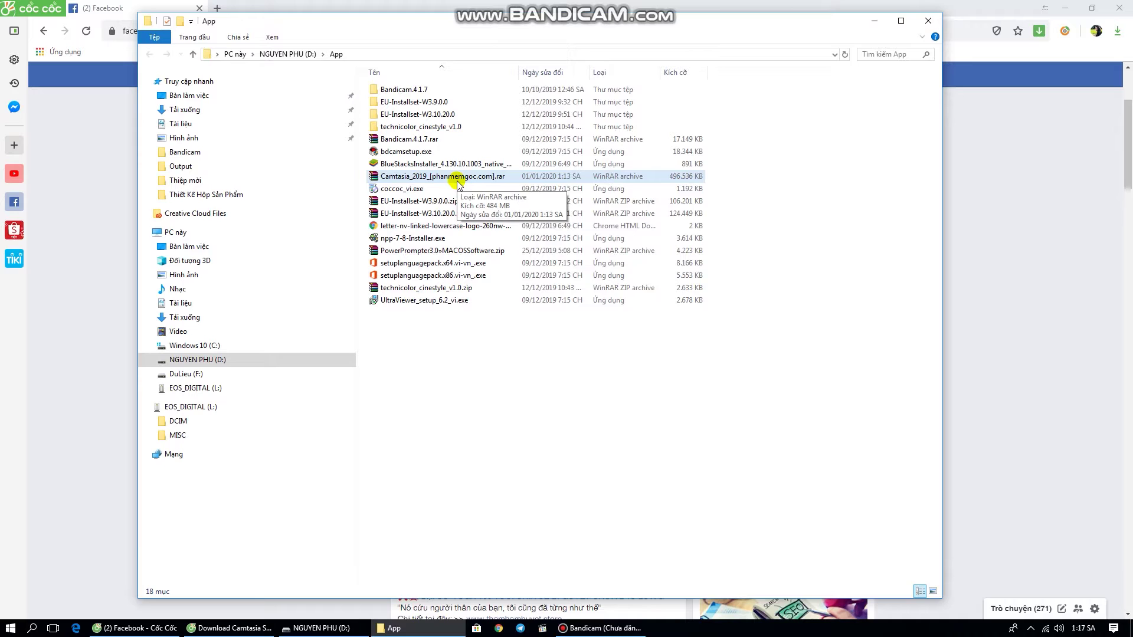
pyautogui.click(444, 182)
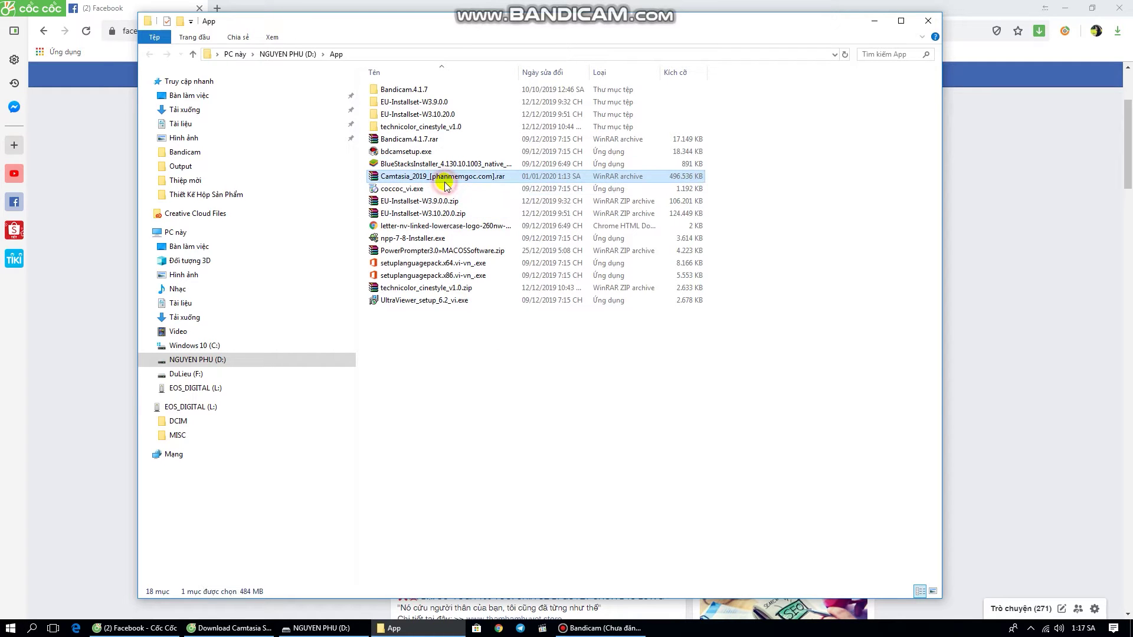
pyautogui.rightClick(449, 184)
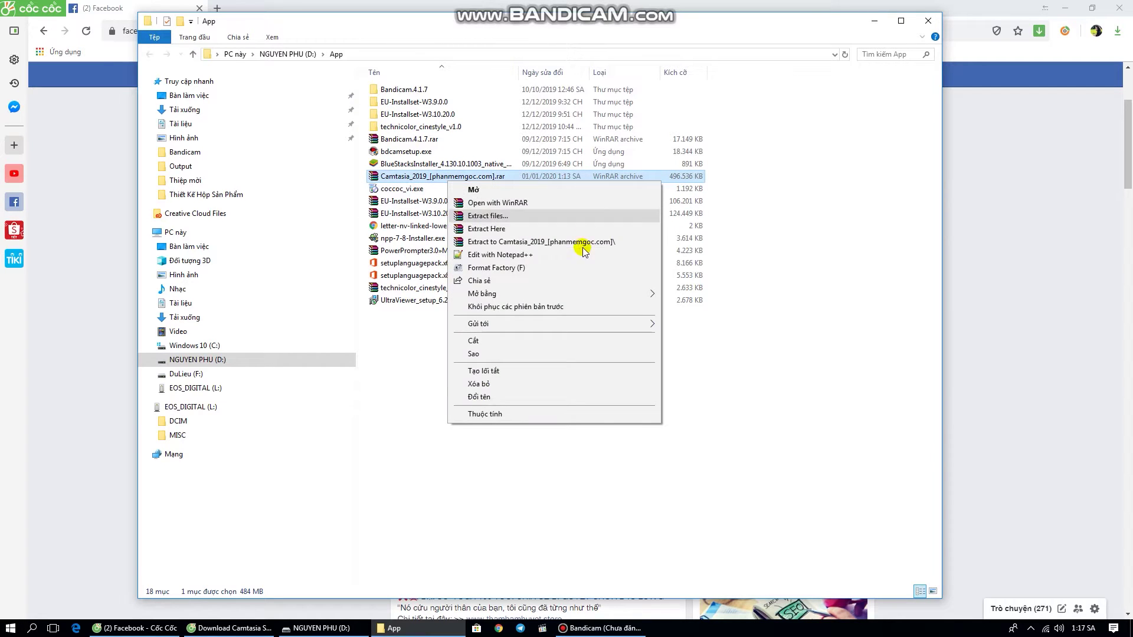
pyautogui.click(531, 240)
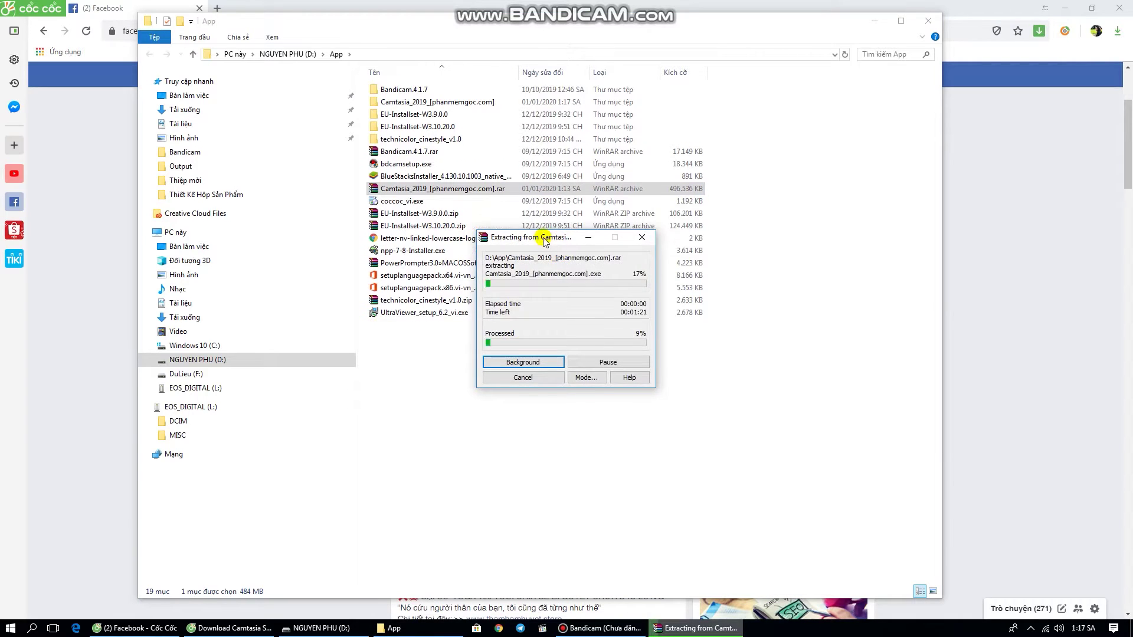
pyautogui.moveTo(546, 244); pyautogui.dragTo(779, 341)
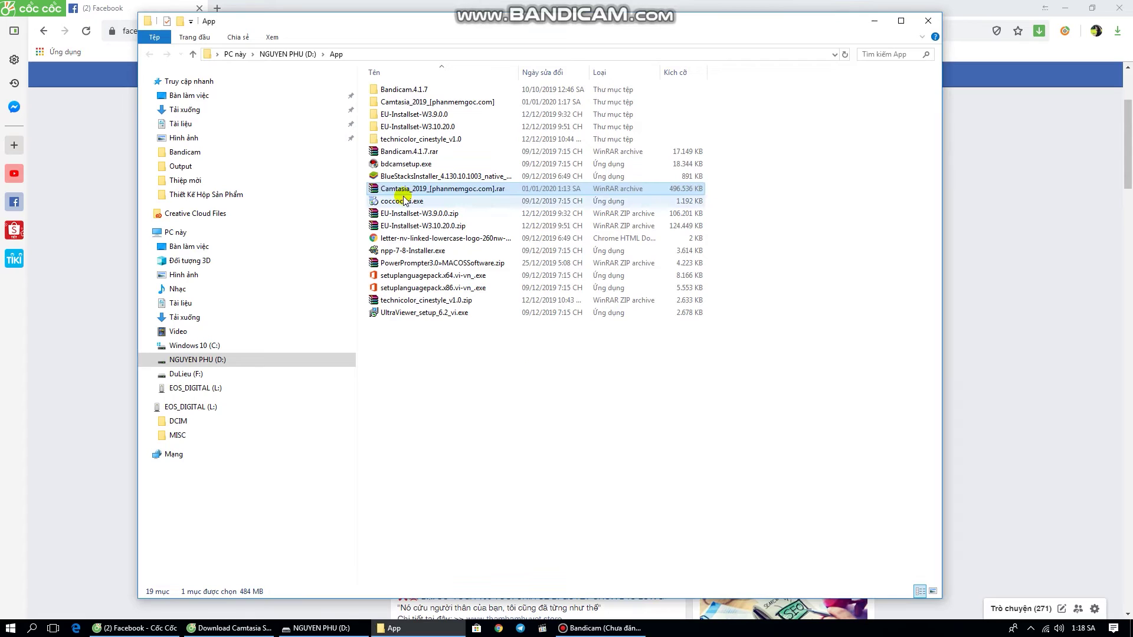
pyautogui.click(491, 384)
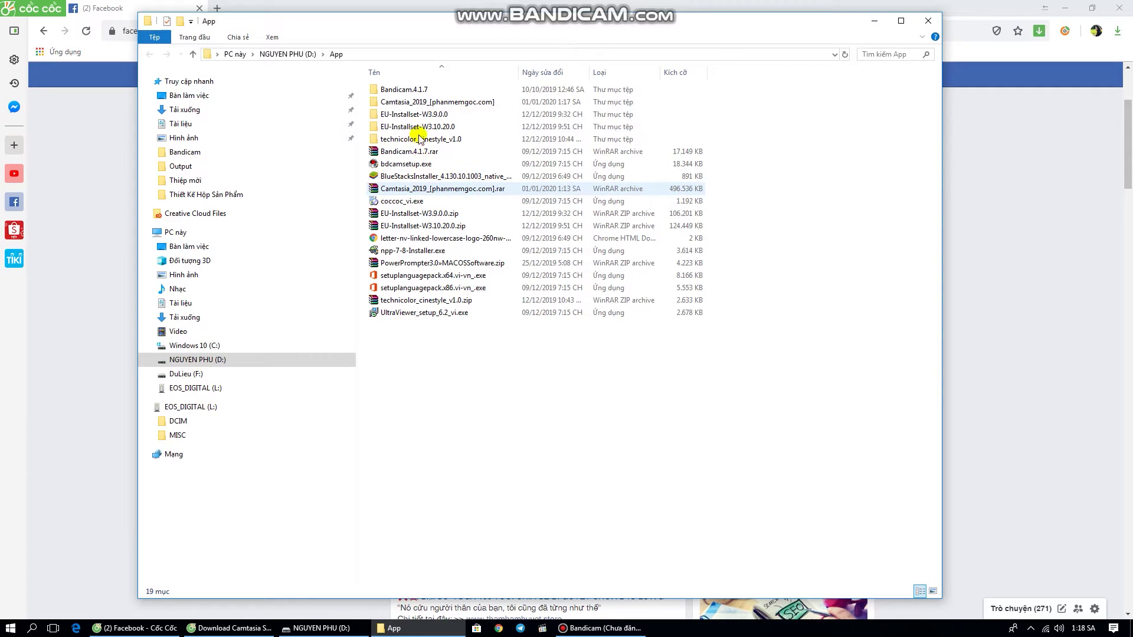
# Open the extracted Camtasia_2019_[phanmemgoc.com] folder and launch the Camtasia 2019 setup program.
pyautogui.doubleClick(407, 101)
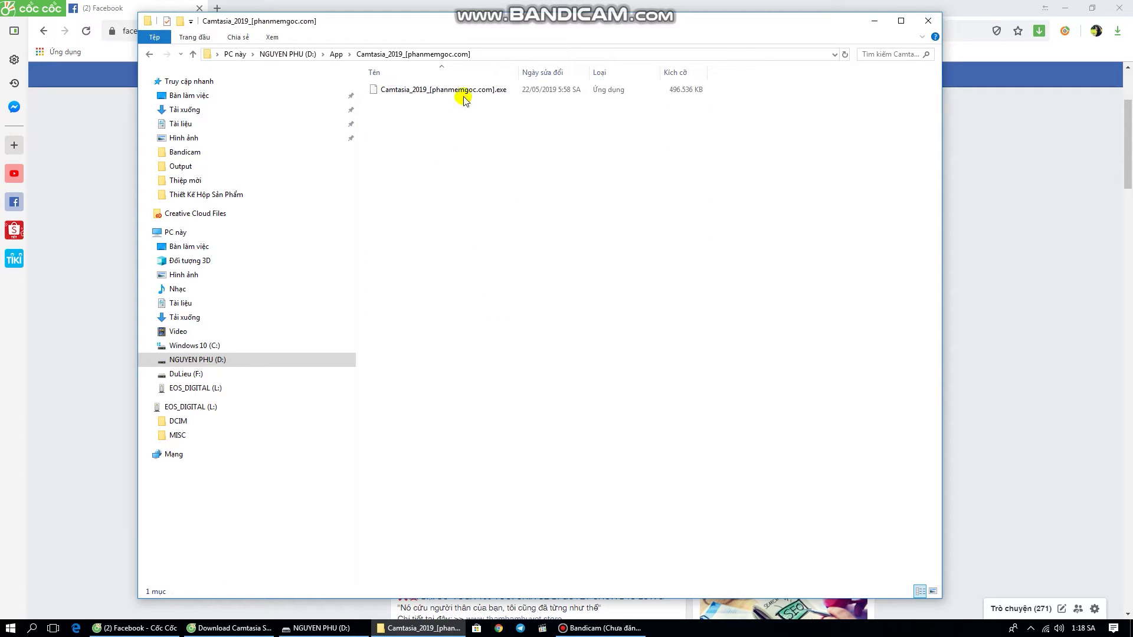
pyautogui.click(434, 94)
pyautogui.click(450, 215)
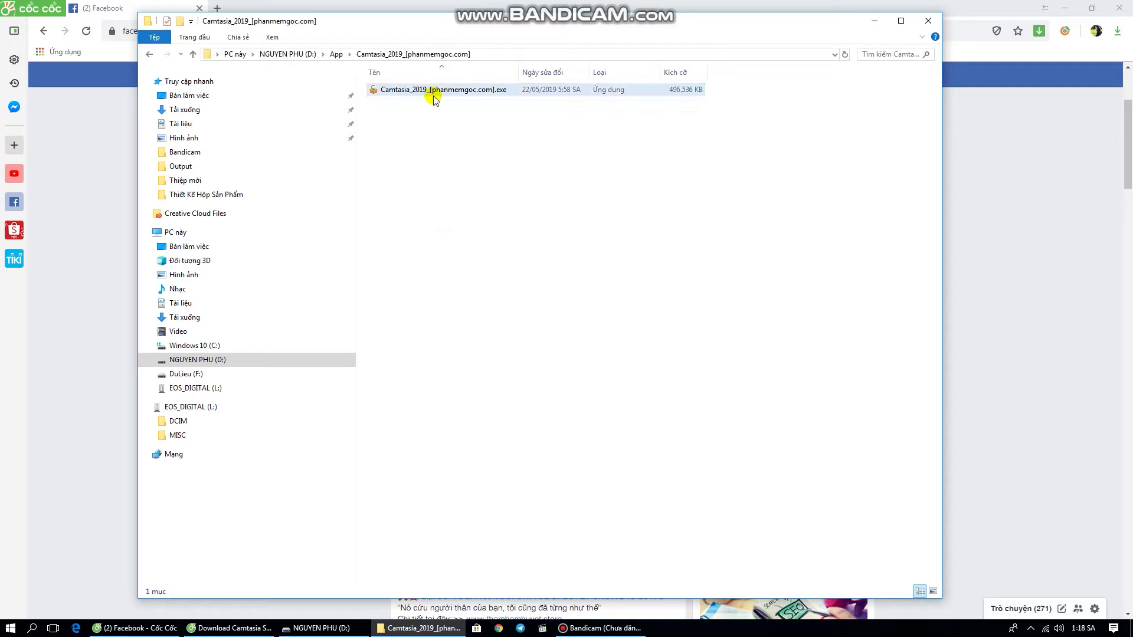
pyautogui.doubleClick(433, 94)
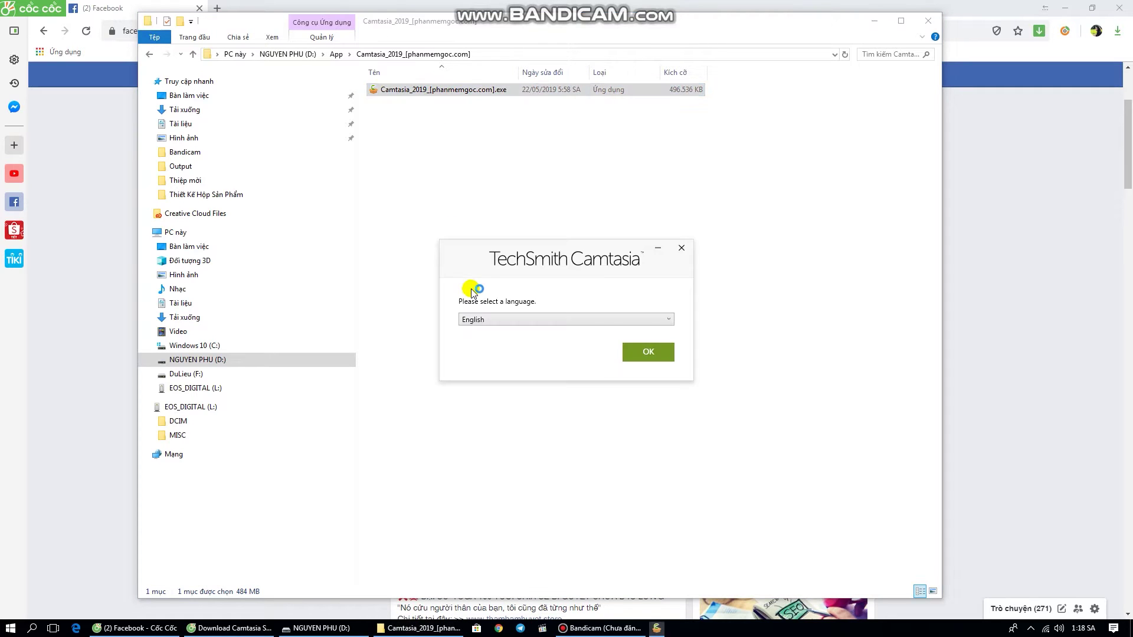
# Install Camtasia 2019 in English with the license terms accepted, then close the finished installer.
pyautogui.click(612, 319)
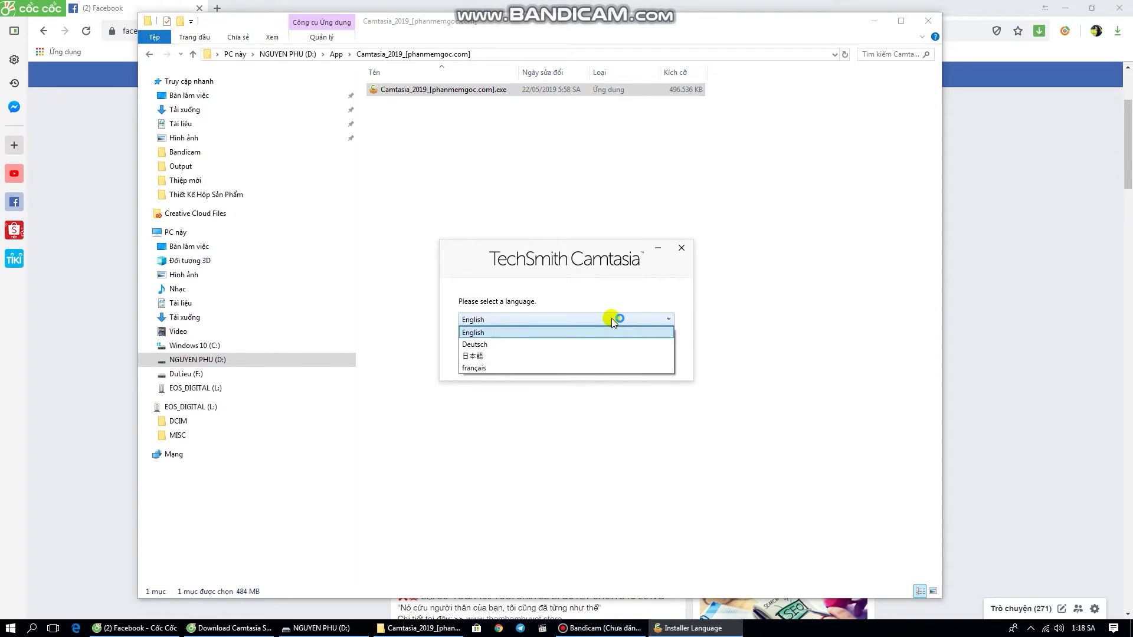
pyautogui.click(611, 319)
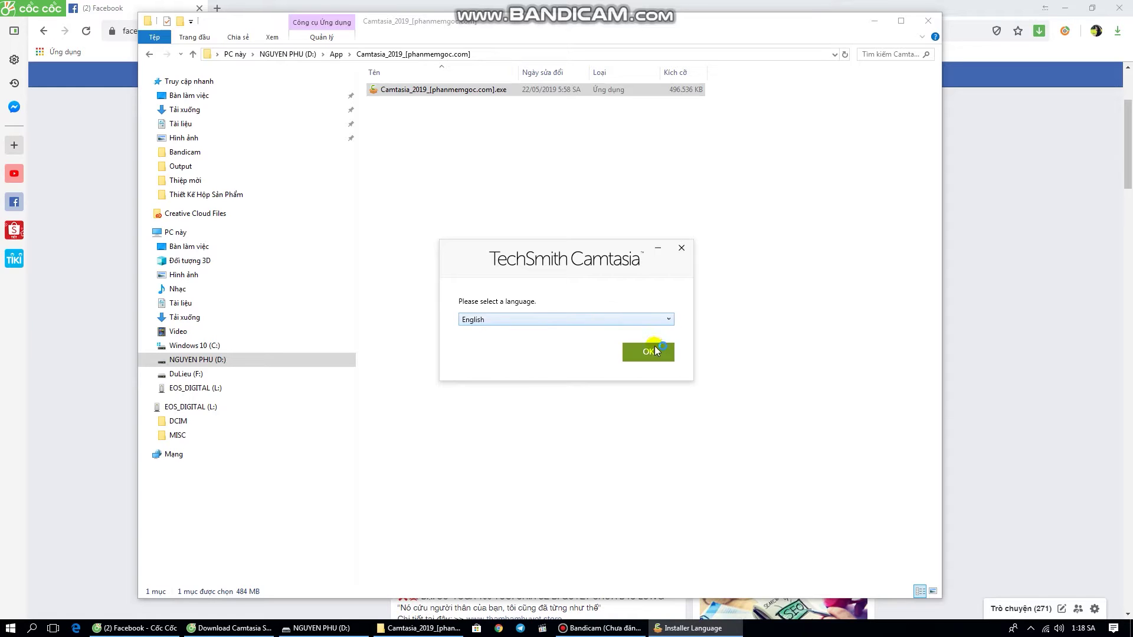
pyautogui.click(655, 349)
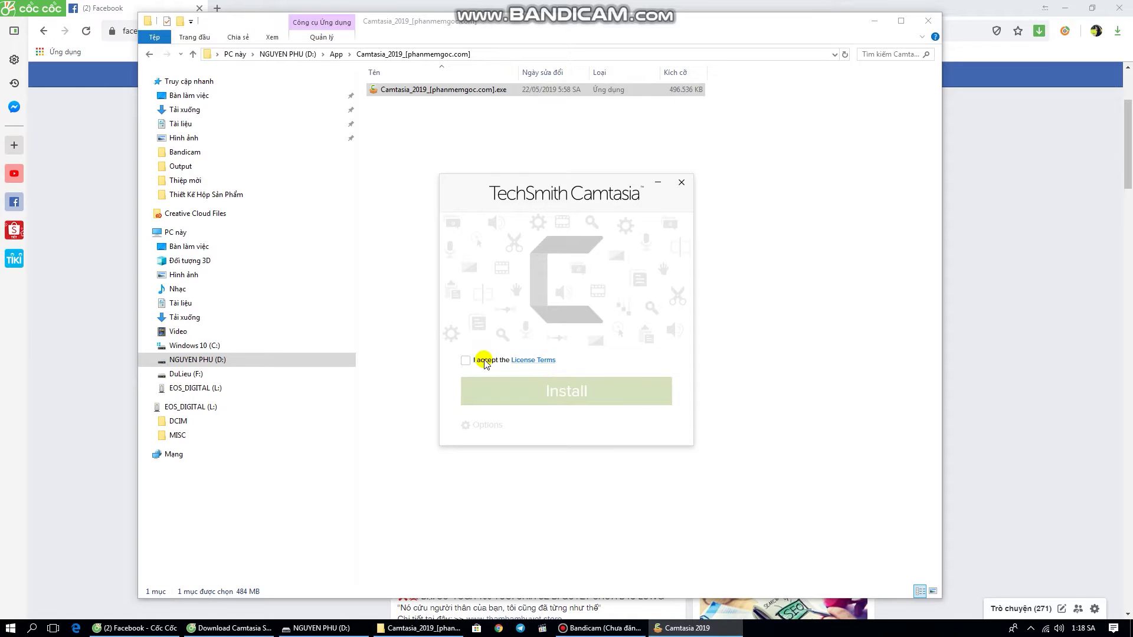
pyautogui.click(483, 360)
pyautogui.click(582, 399)
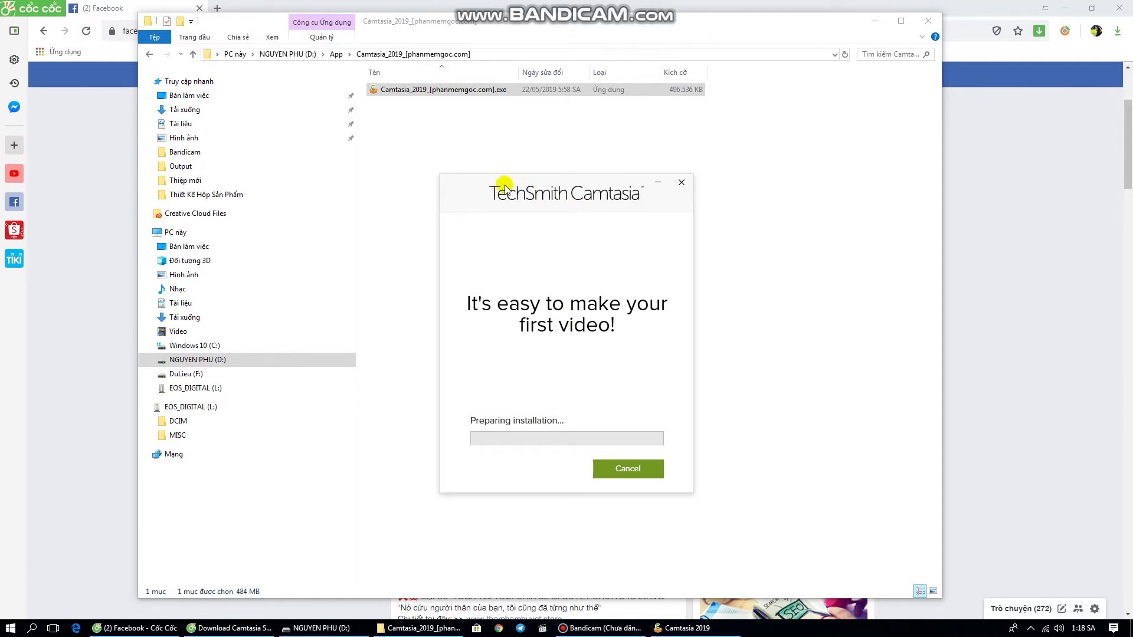
pyautogui.moveTo(539, 190); pyautogui.dragTo(672, 172)
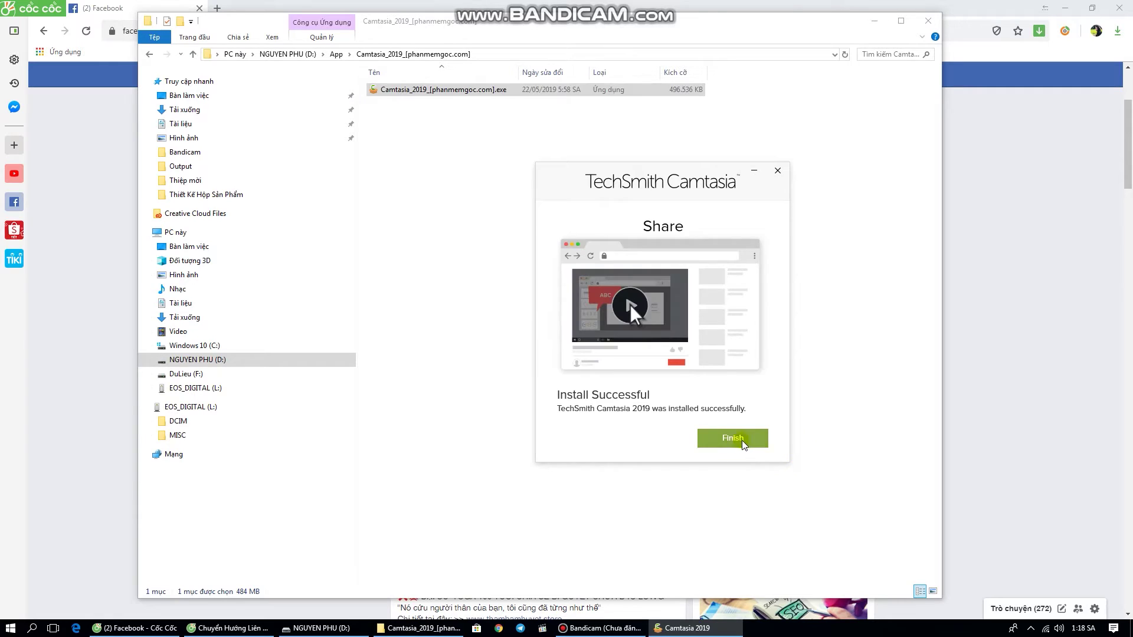
pyautogui.click(739, 441)
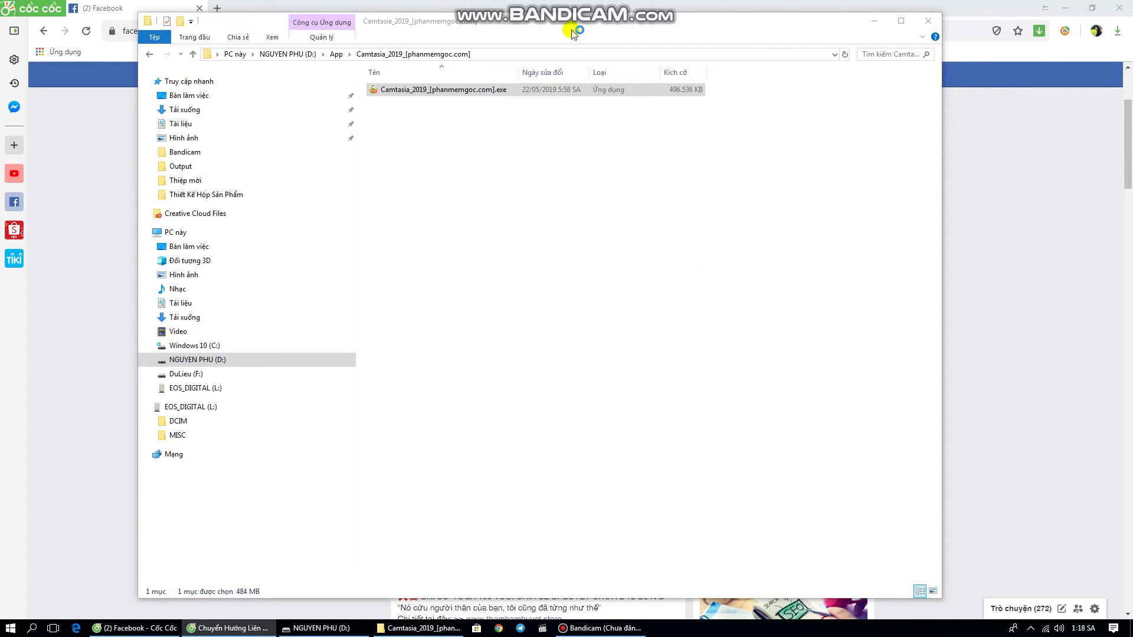
pyautogui.moveTo(549, 28); pyautogui.dragTo(635, 39)
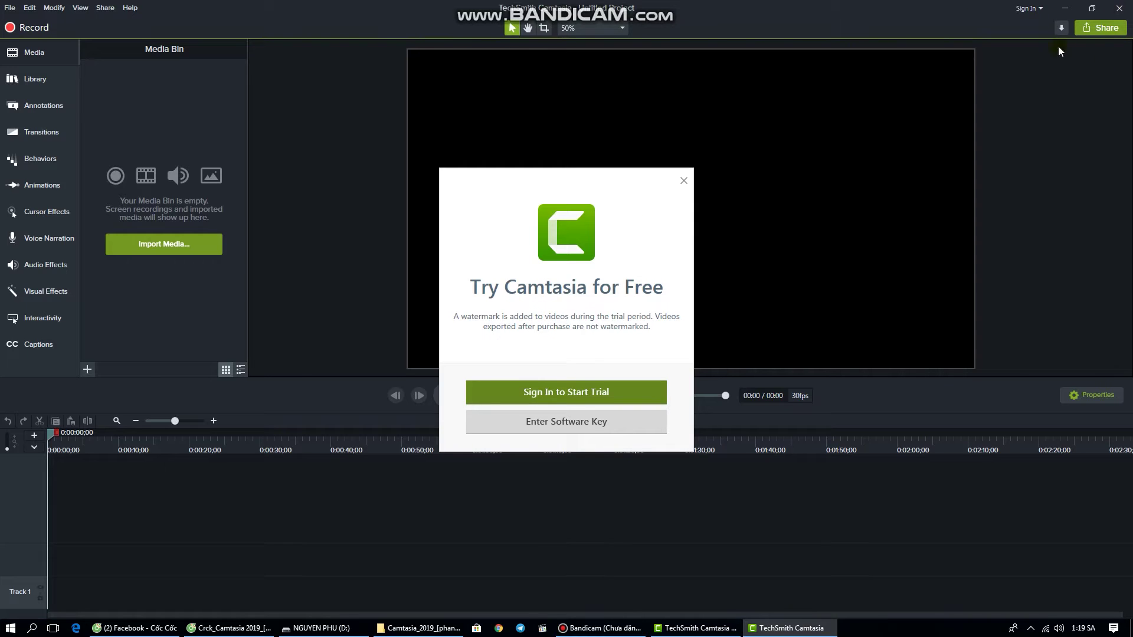
pyautogui.click(682, 178)
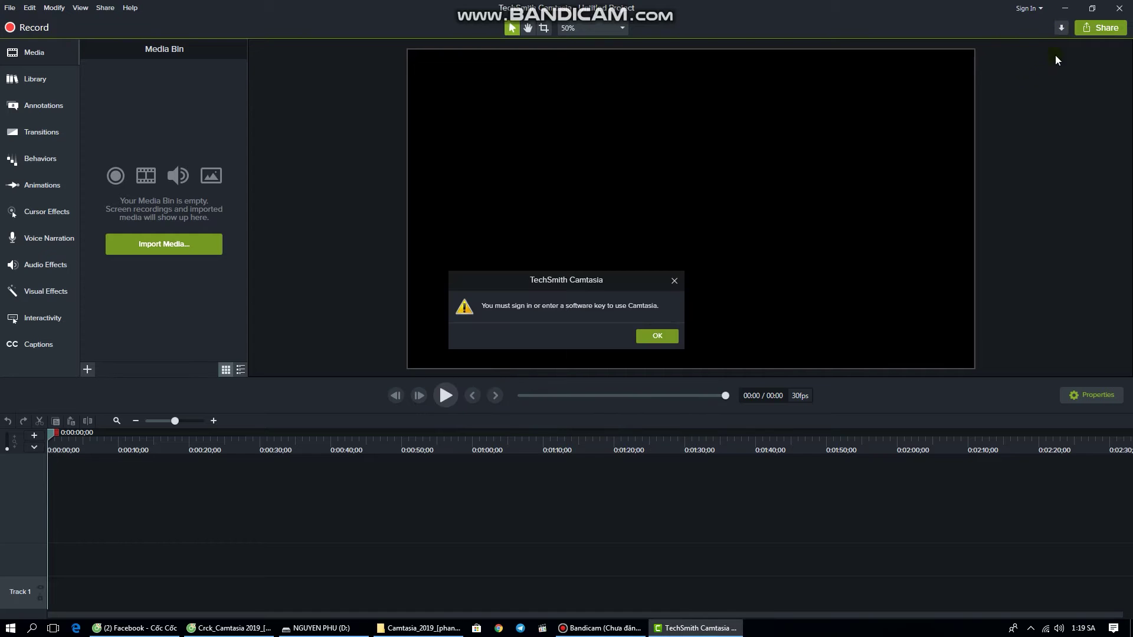
pyautogui.click(675, 282)
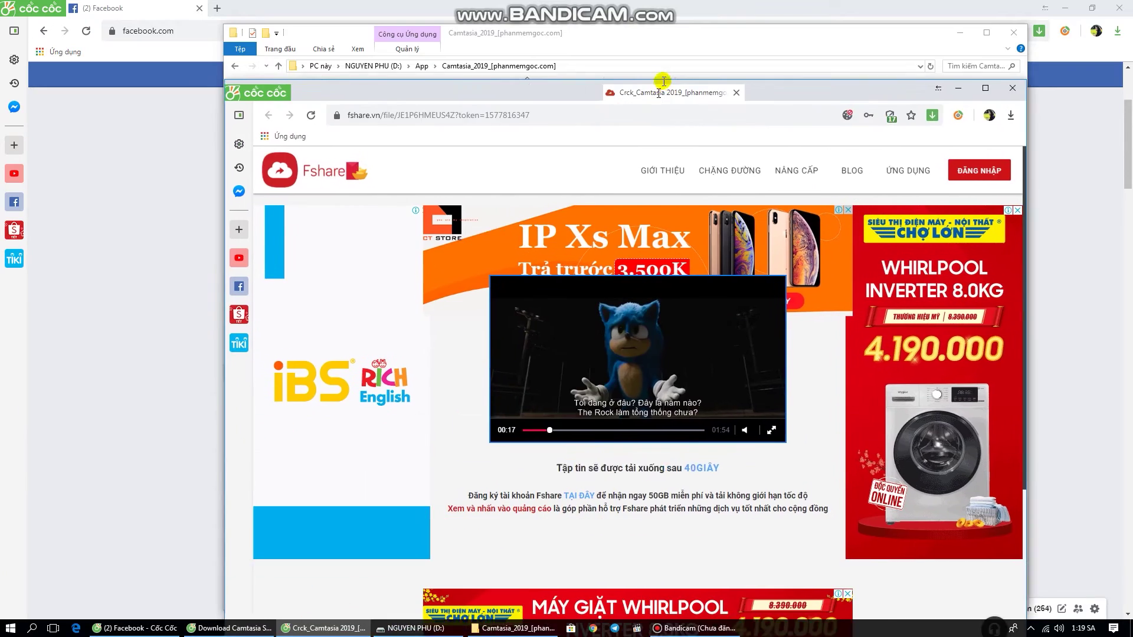
# Finish downloading the Crck_Camtasia 2019 archive from Fshare and show it in D:\App.
pyautogui.moveTo(658, 98); pyautogui.dragTo(654, 59)
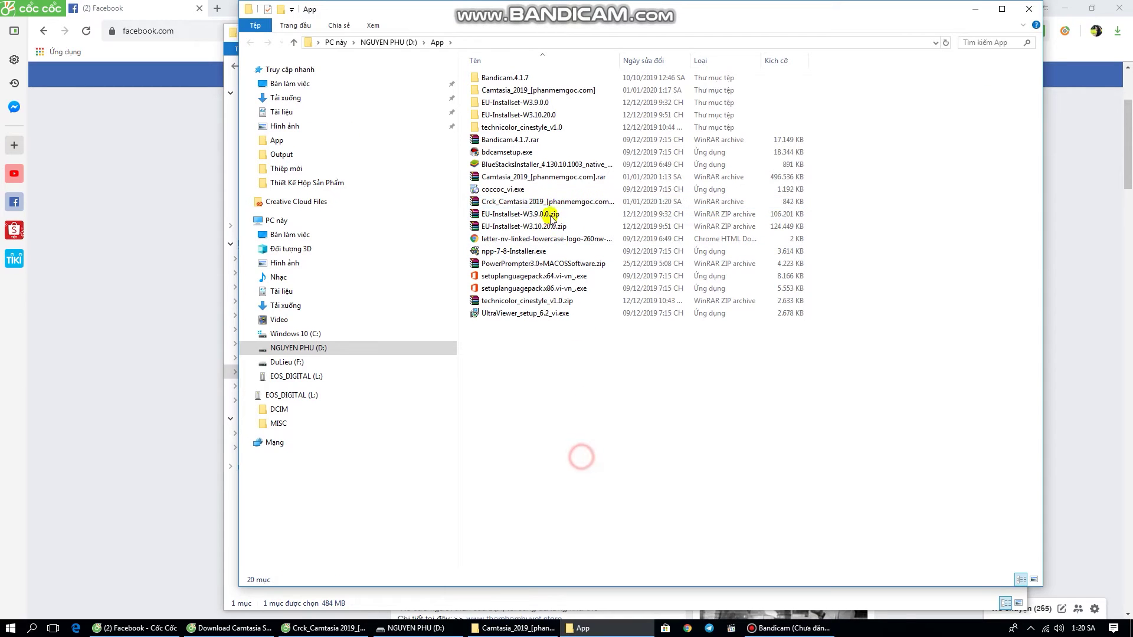
pyautogui.click(543, 201)
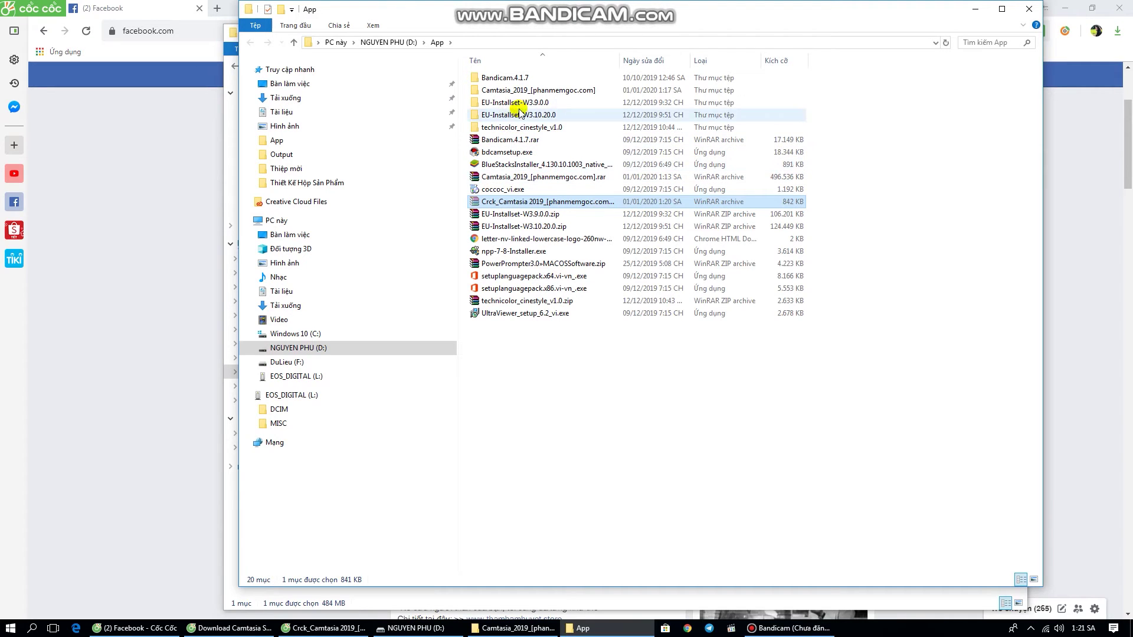
# Paste the crack archive into the Camtasia_2019_[phanmemgoc.com] folder and extract it there.
pyautogui.doubleClick(518, 90)
pyautogui.hotkey('ctrl', 'v')
pyautogui.rightClick(542, 91)
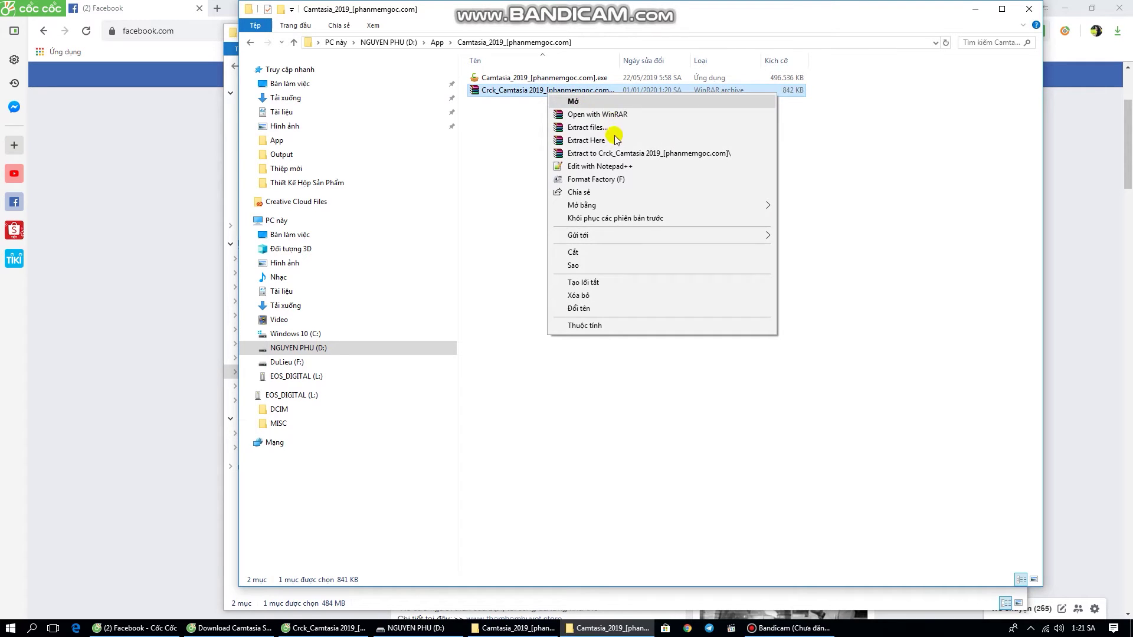
pyautogui.click(617, 154)
pyautogui.click(606, 254)
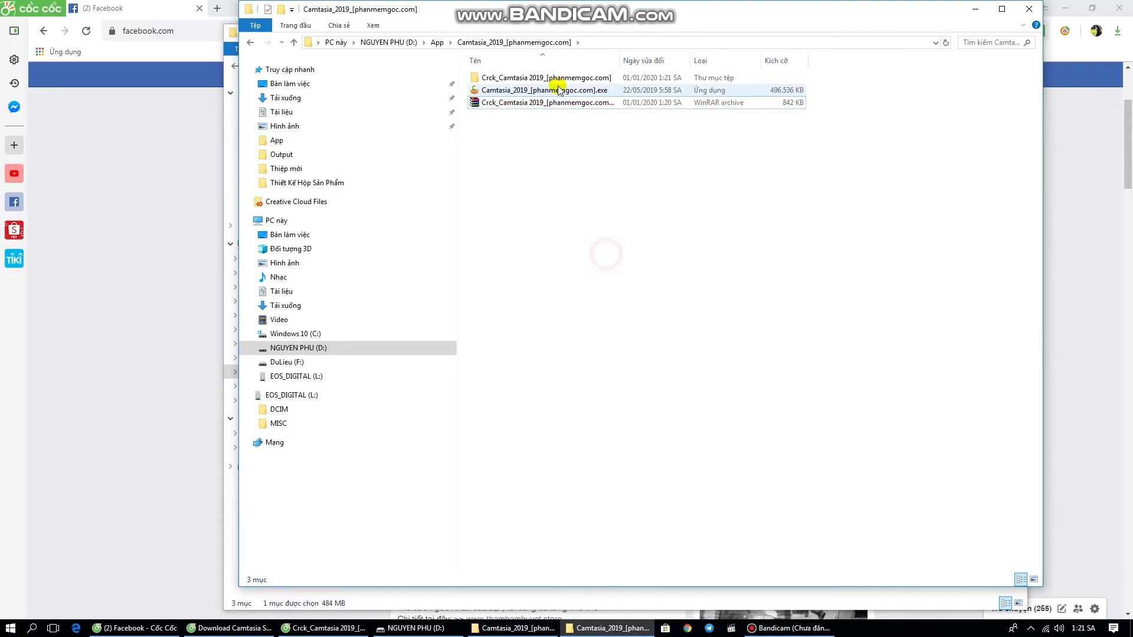
# Browse into the inner Crack_Camtasia folder holding patch.exe and Paste to here, then close it.
pyautogui.doubleClick(549, 77)
pyautogui.click(568, 77)
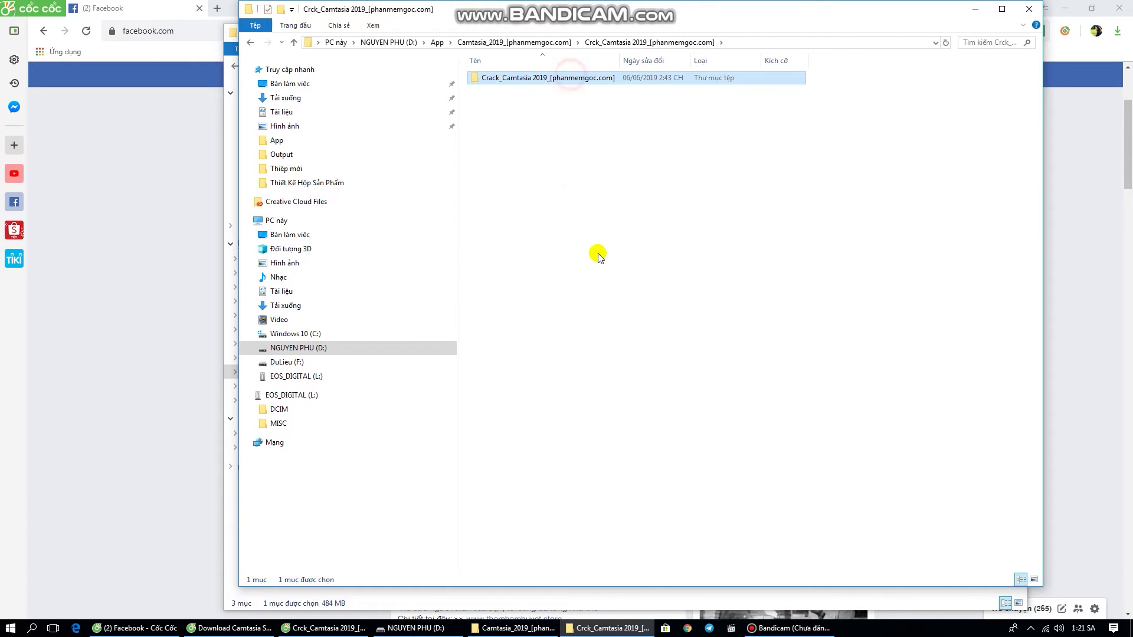
pyautogui.doubleClick(533, 87)
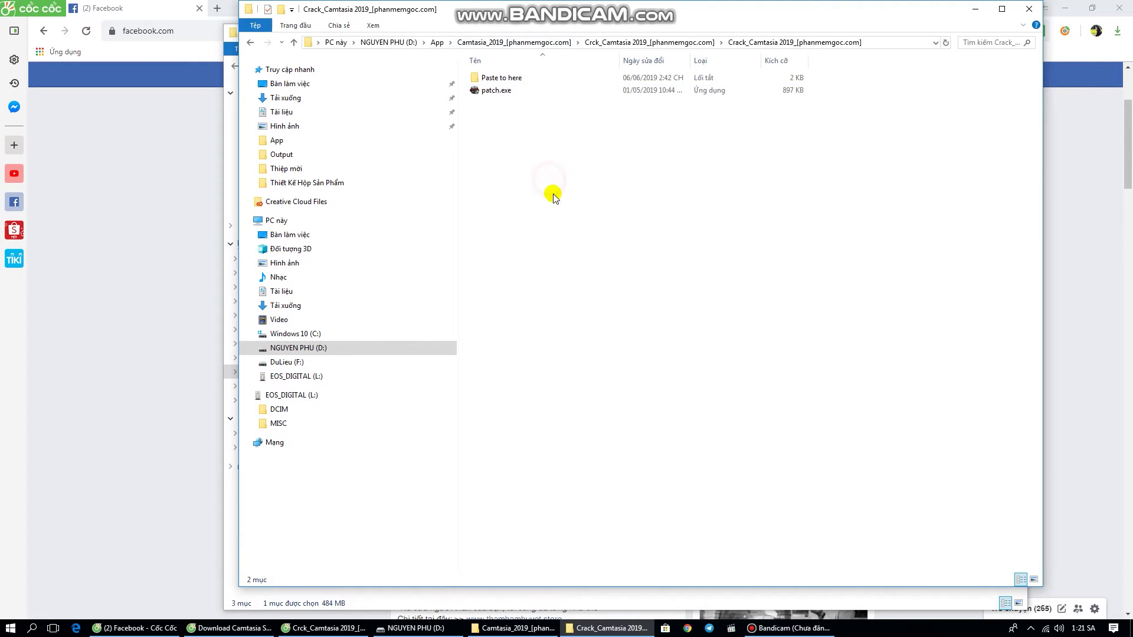
pyautogui.moveTo(552, 194); pyautogui.dragTo(512, 74)
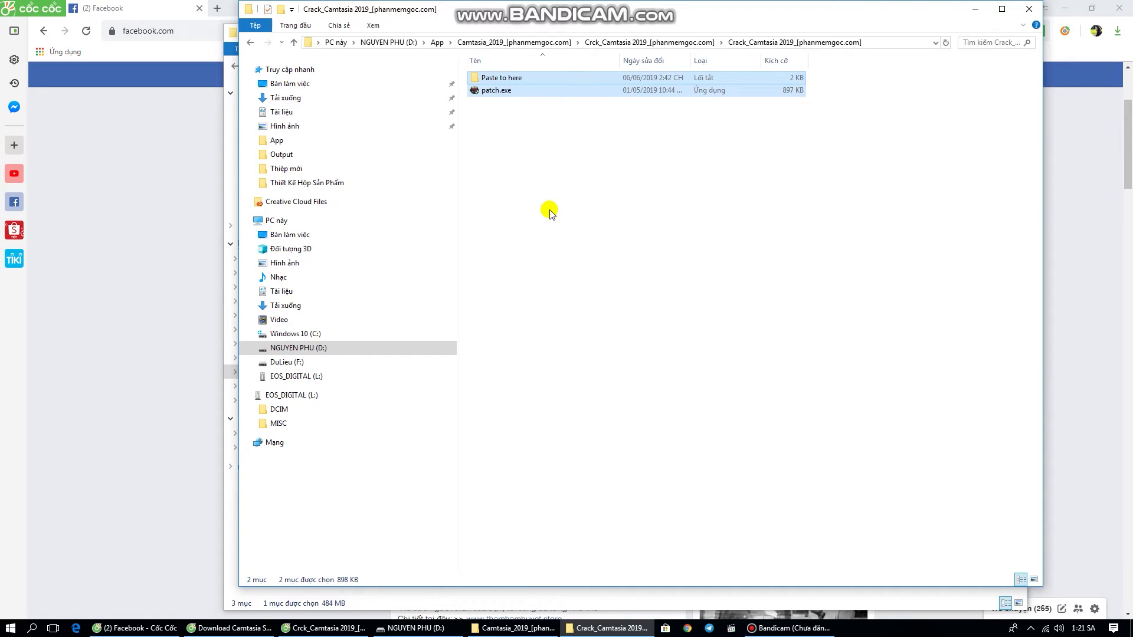
pyautogui.click(621, 314)
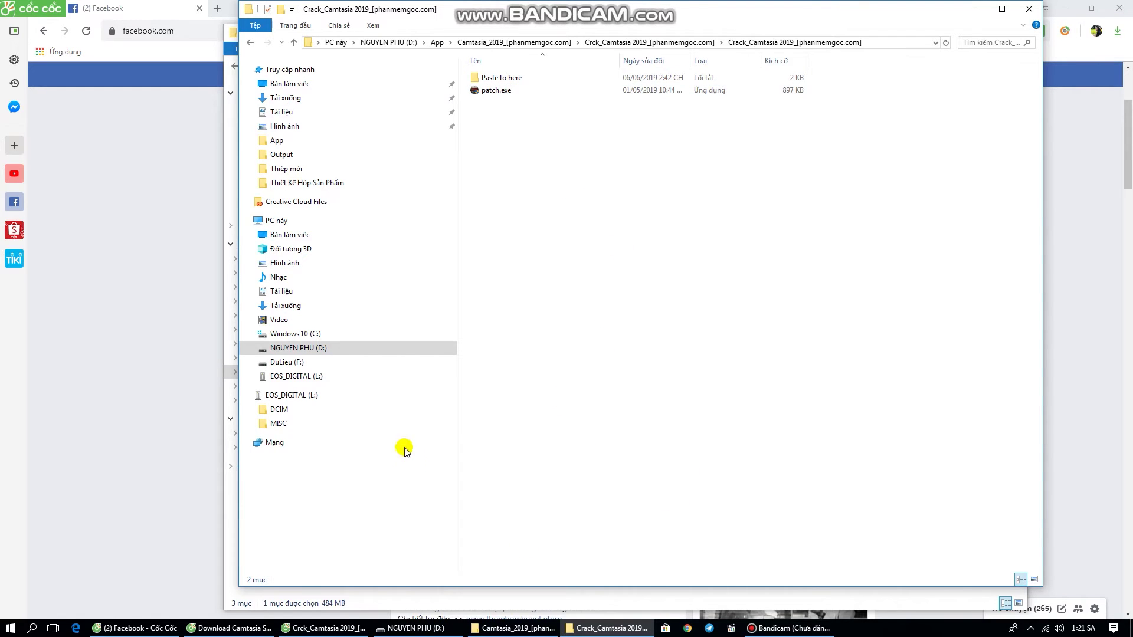
pyautogui.click(1030, 9)
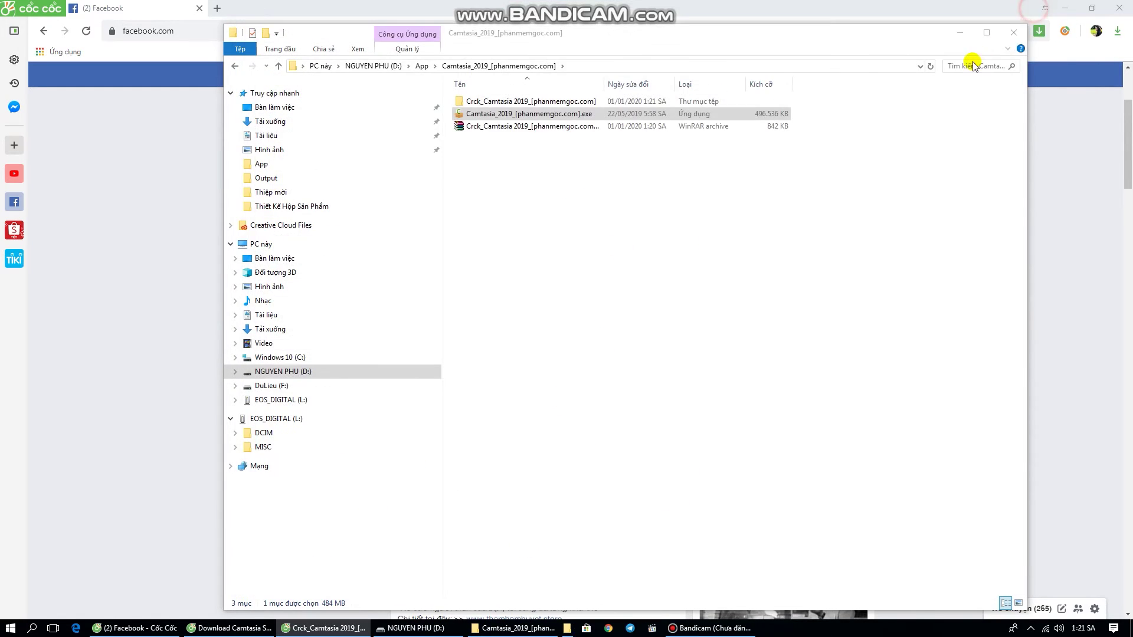
pyautogui.click(595, 358)
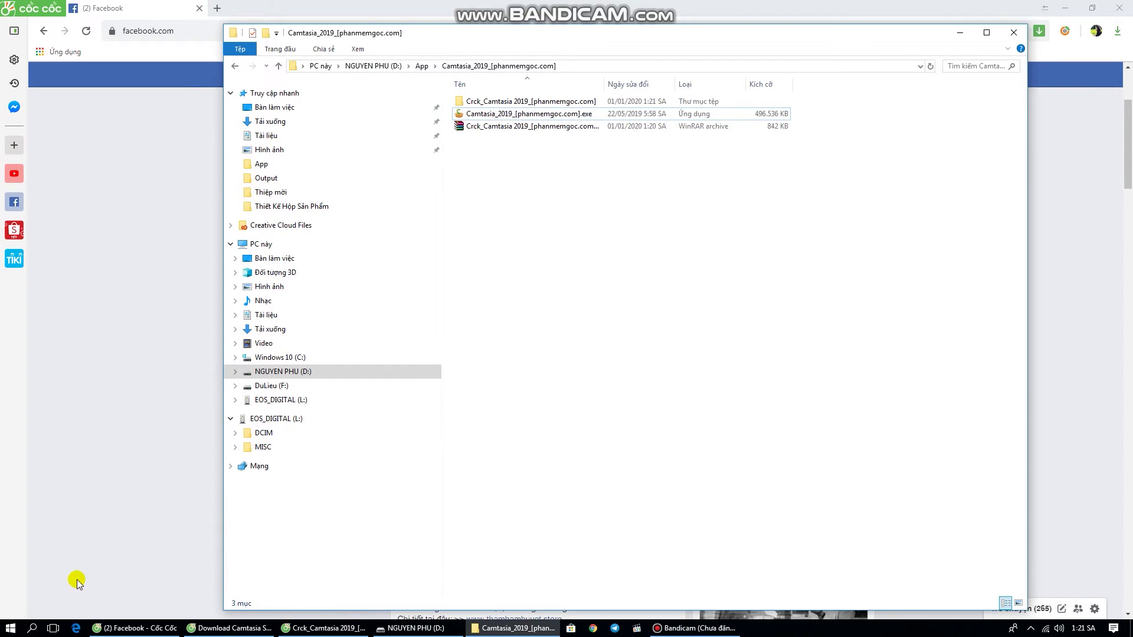
# Search the Start menu for 'cam' and open the Camtasia 2019 shortcut's file location.
pyautogui.click(17, 629)
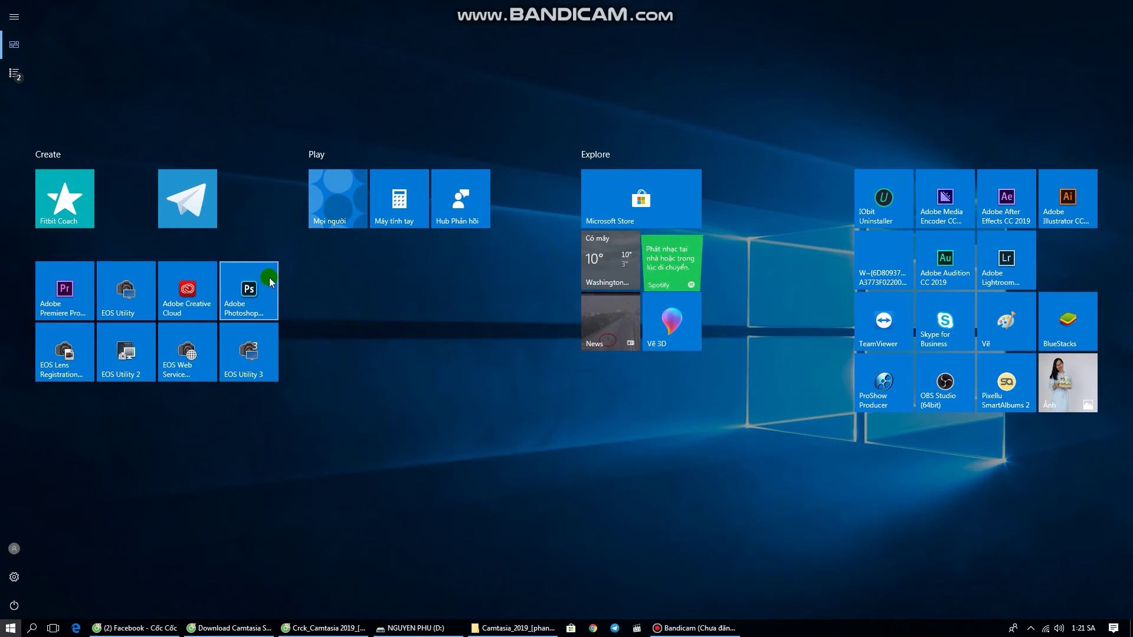
pyautogui.moveTo(260, 285); pyautogui.dragTo(269, 277)
pyautogui.write('cam')
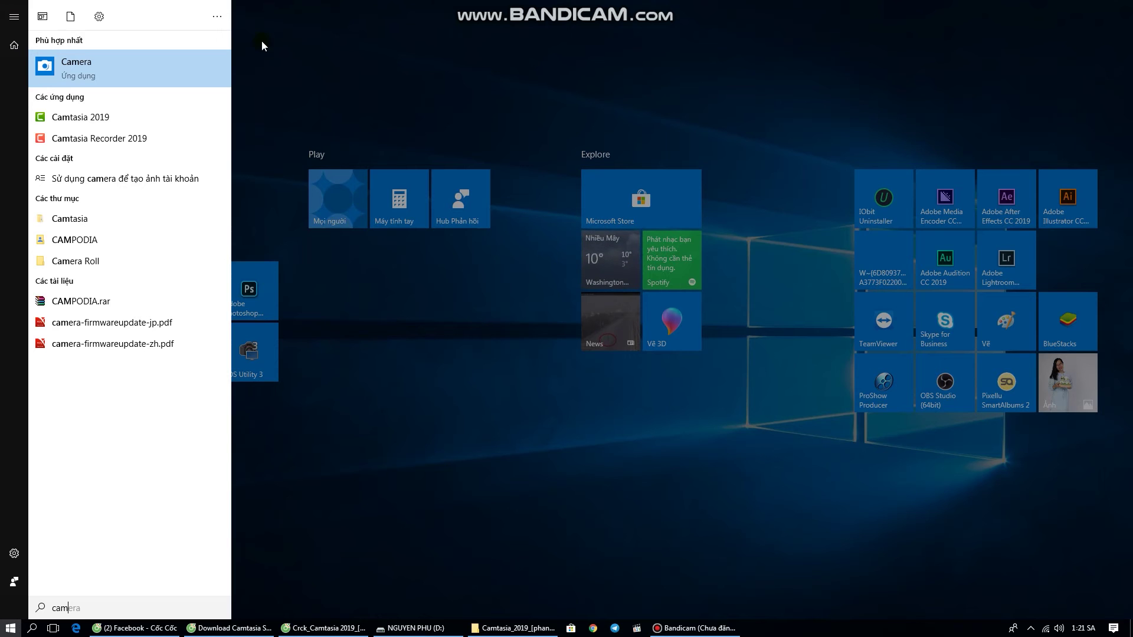
pyautogui.rightClick(112, 119)
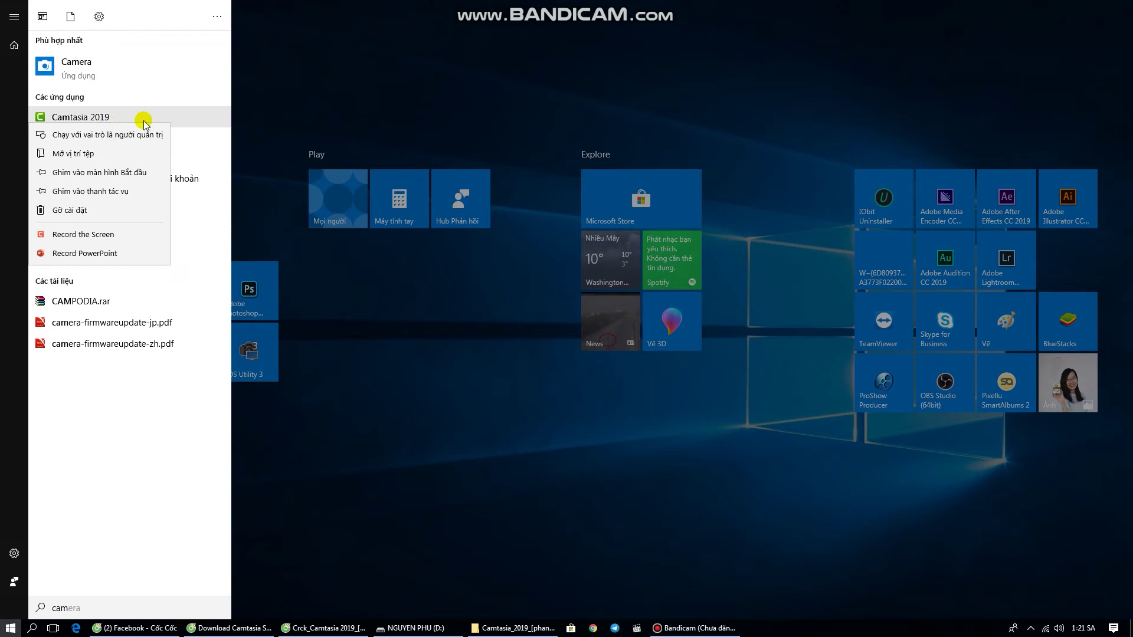
pyautogui.click(136, 154)
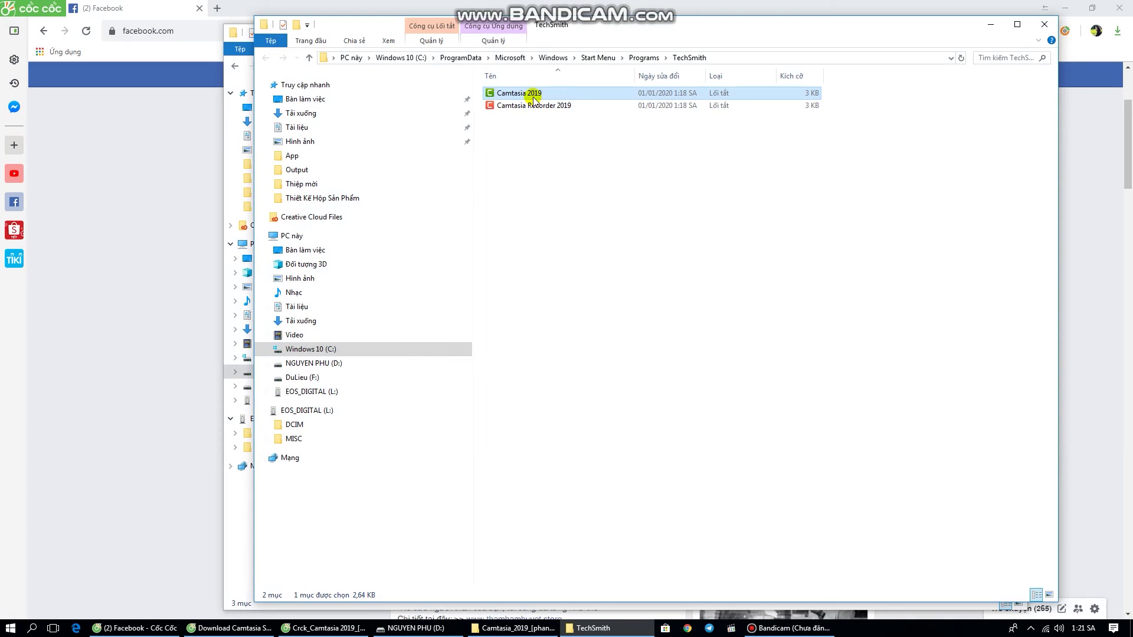
# Paste patch.exe and Paste to here into the TechSmith folder, approving both administrator prompts.
pyautogui.rightClick(533, 94)
pyautogui.click(634, 138)
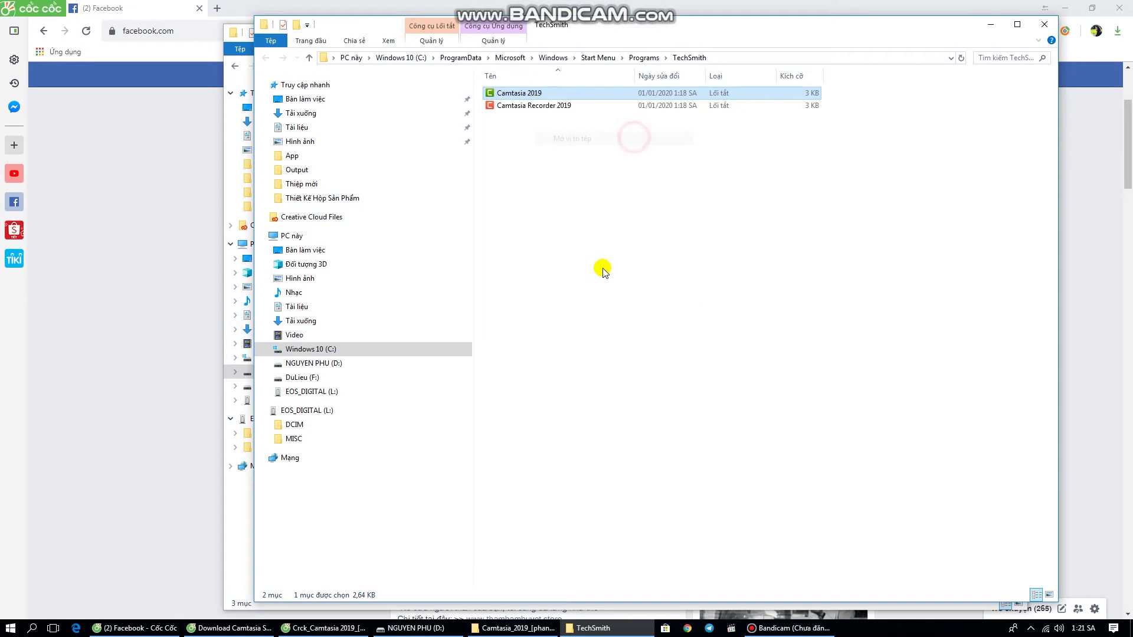
pyautogui.rightClick(533, 93)
pyautogui.click(598, 137)
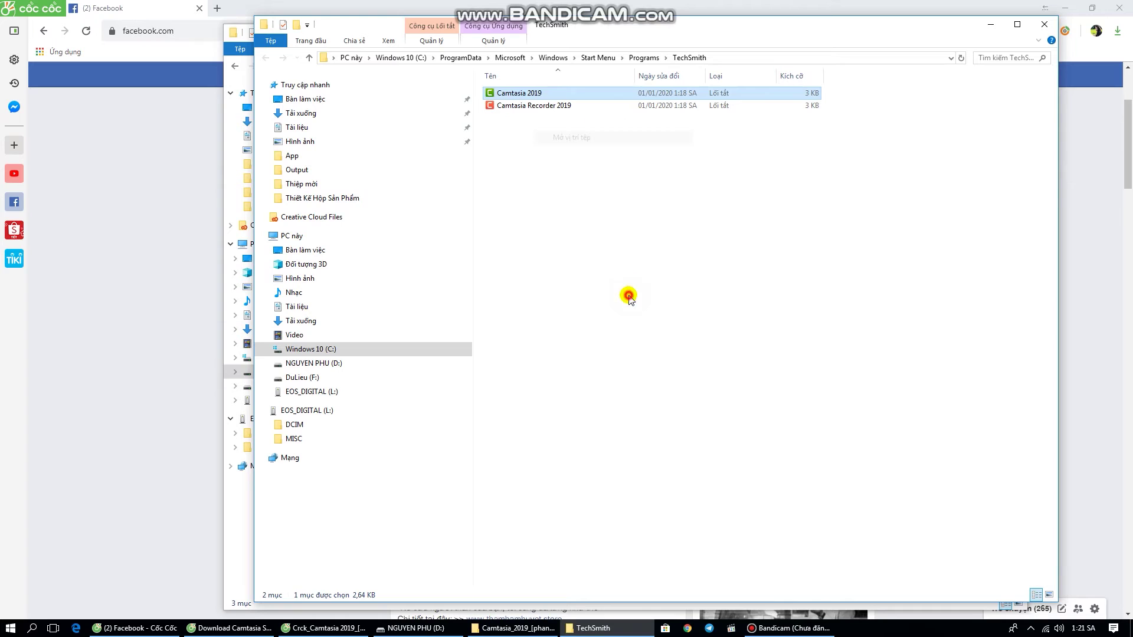
pyautogui.hotkey('ctrl', 'v')
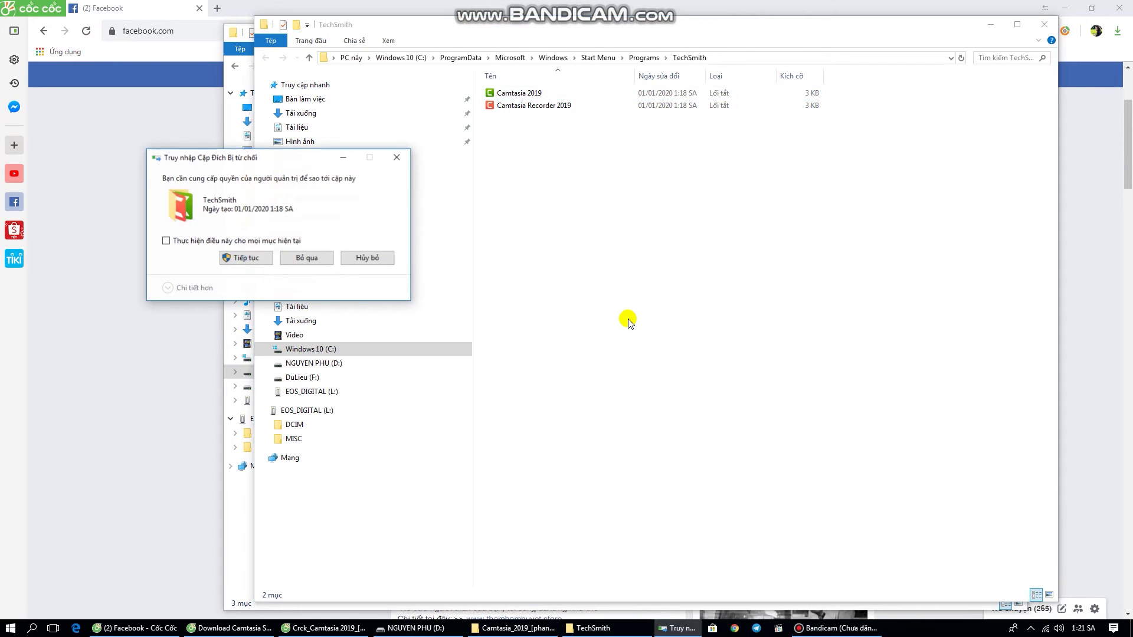
pyautogui.click(256, 258)
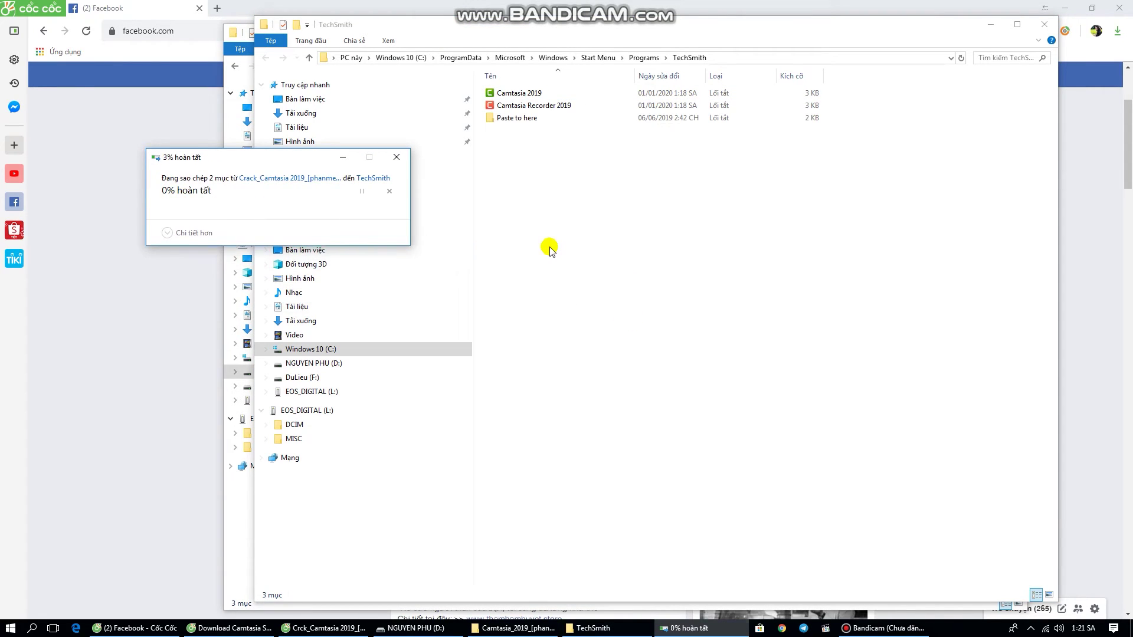
pyautogui.click(246, 261)
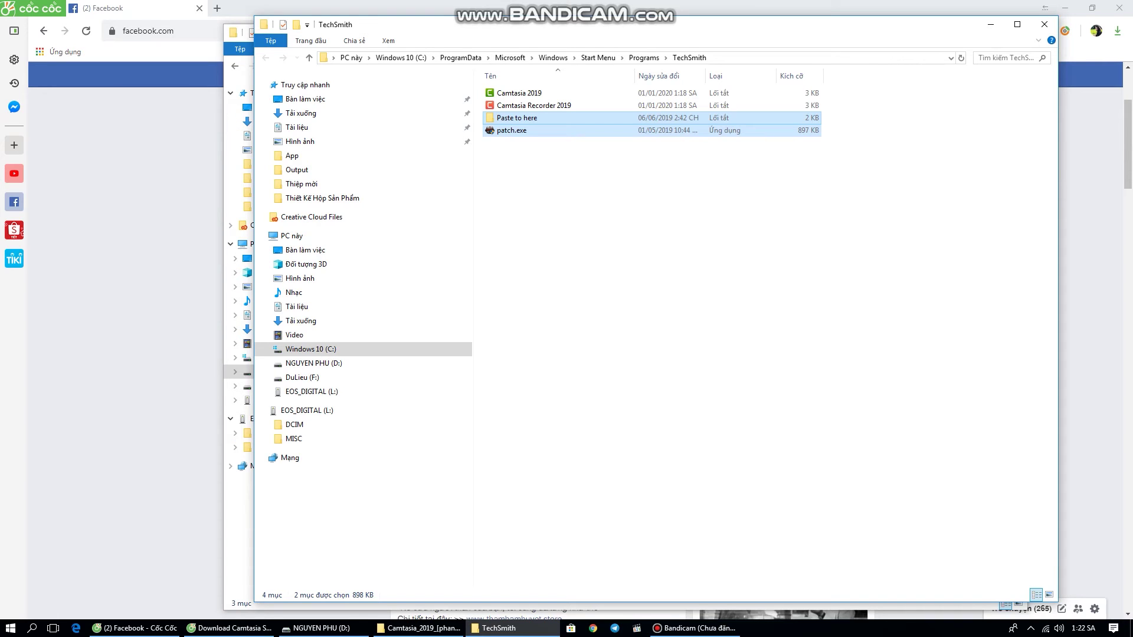
# Run patch.exe, patch EditorInterop.dll, and close the patcher after PATCHING DONE.
pyautogui.click(640, 260)
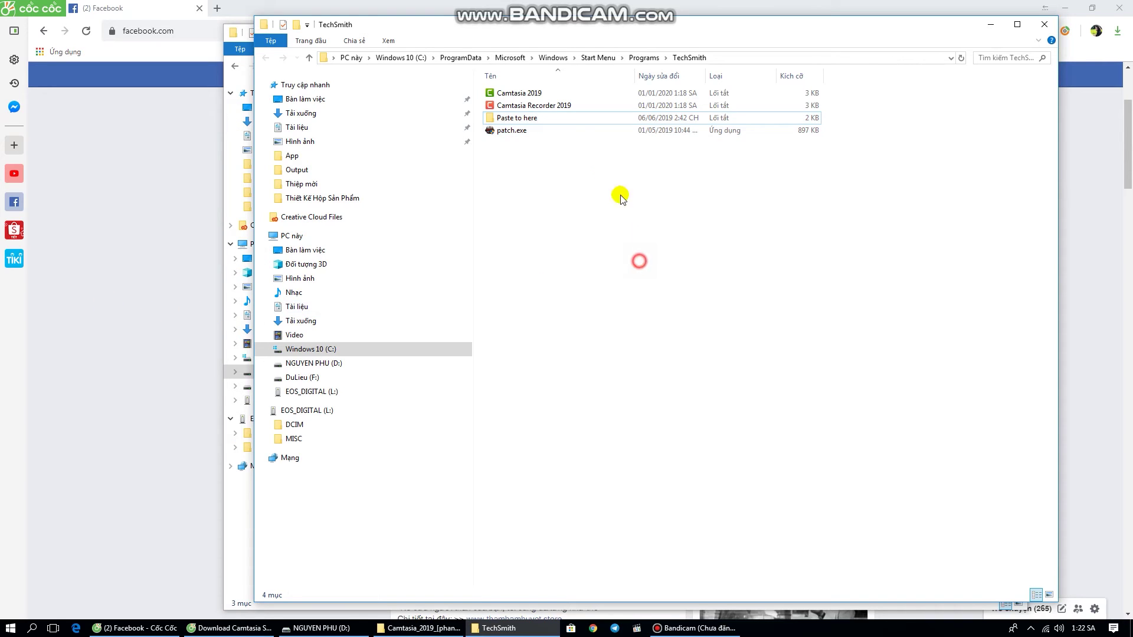
pyautogui.click(509, 131)
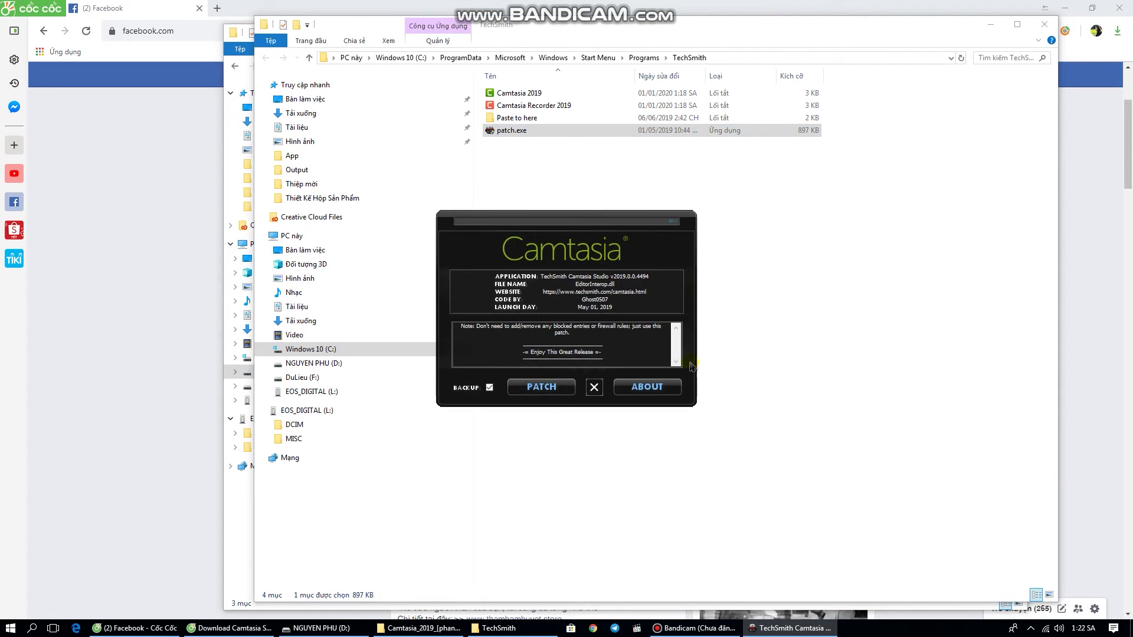
pyautogui.click(558, 391)
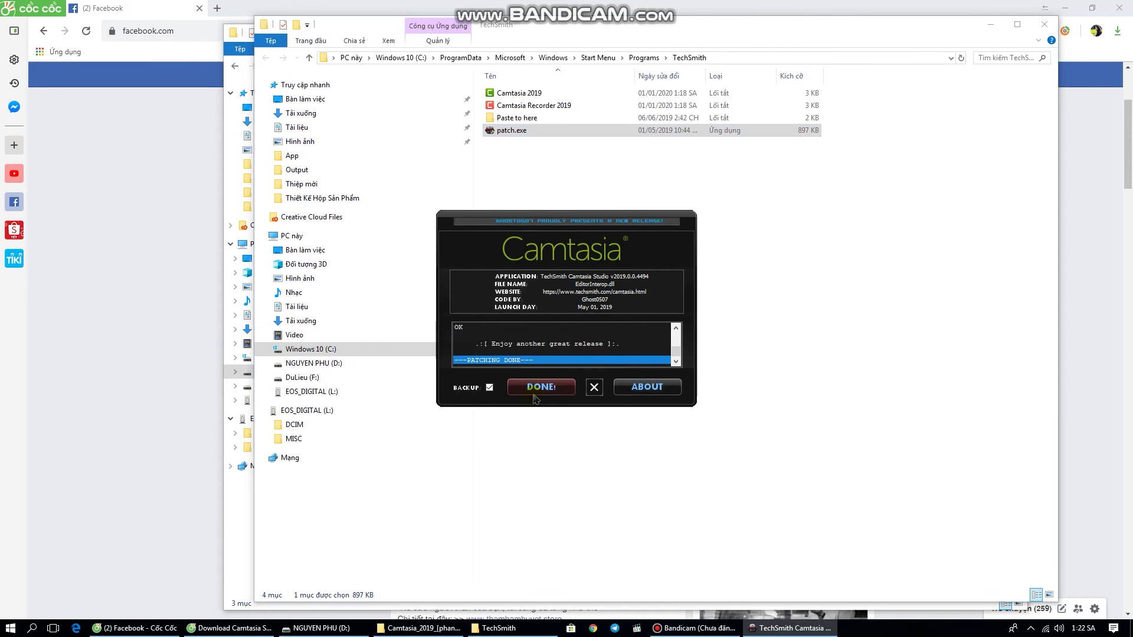
pyautogui.click(595, 390)
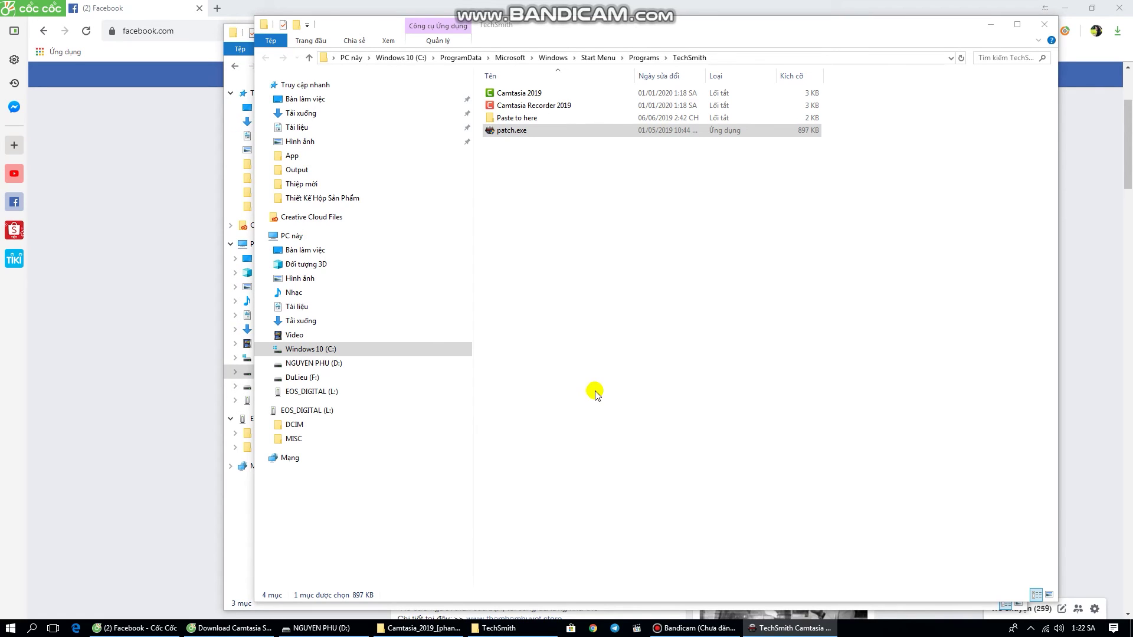
# Search the Start menu for 'camera' and launch Camtasia 2019 from the results.
pyautogui.click(609, 385)
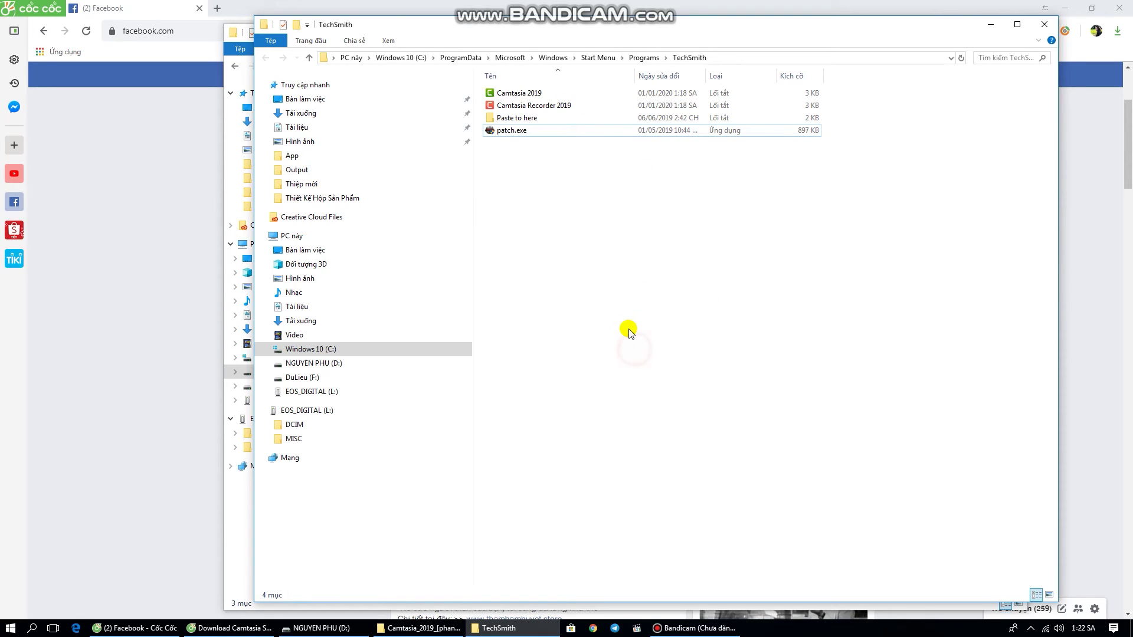
pyautogui.press('super')
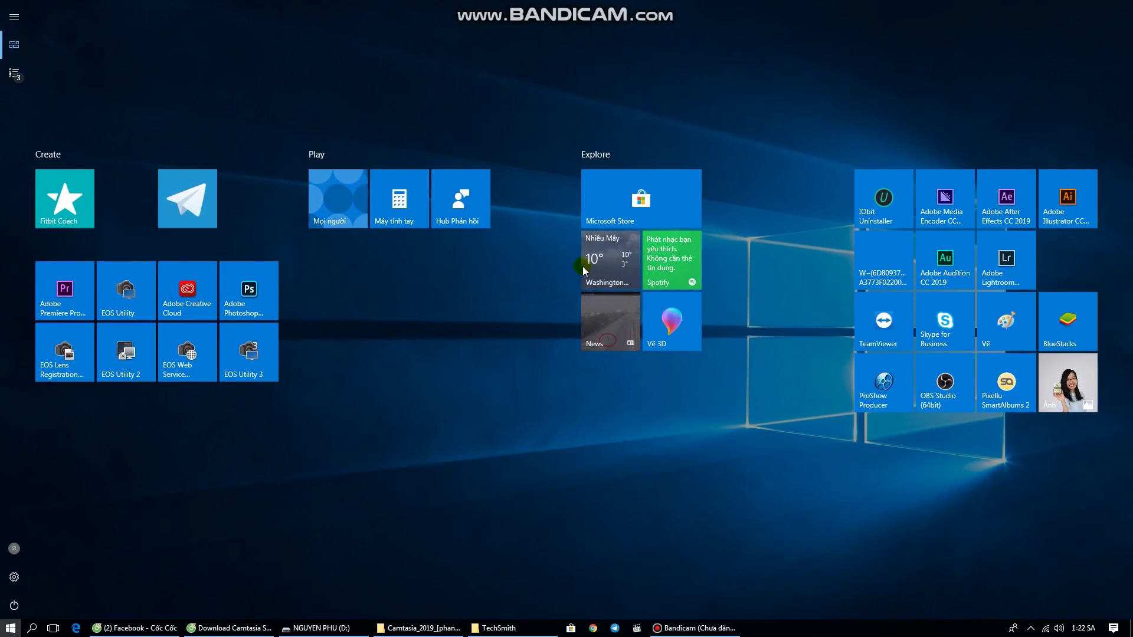
pyautogui.press('super')
pyautogui.press('super')
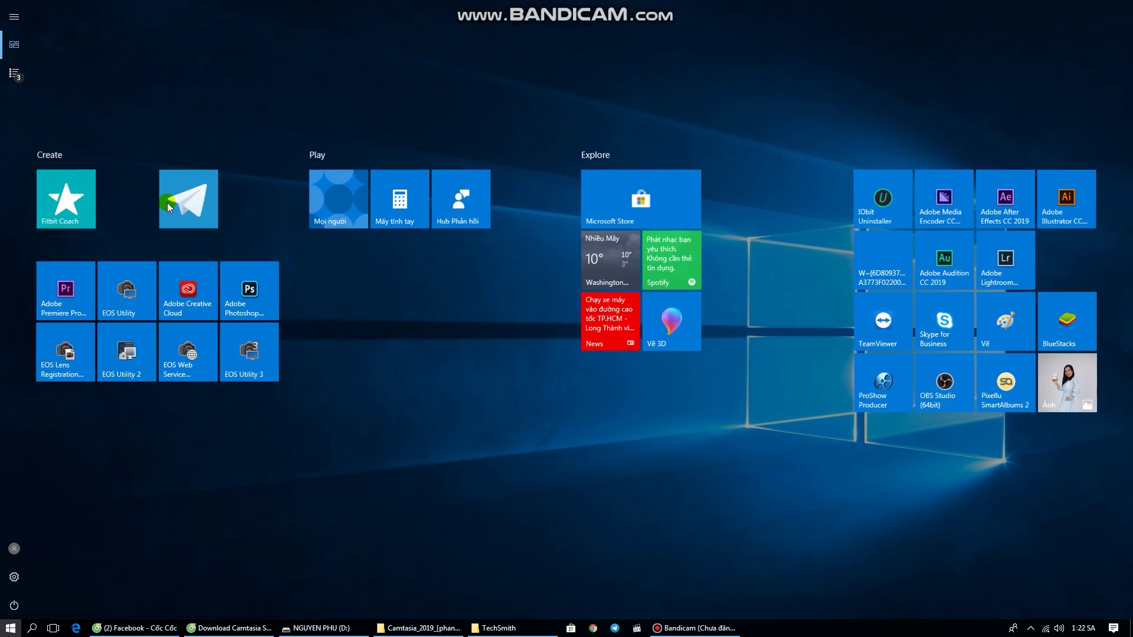
pyautogui.write('camera')
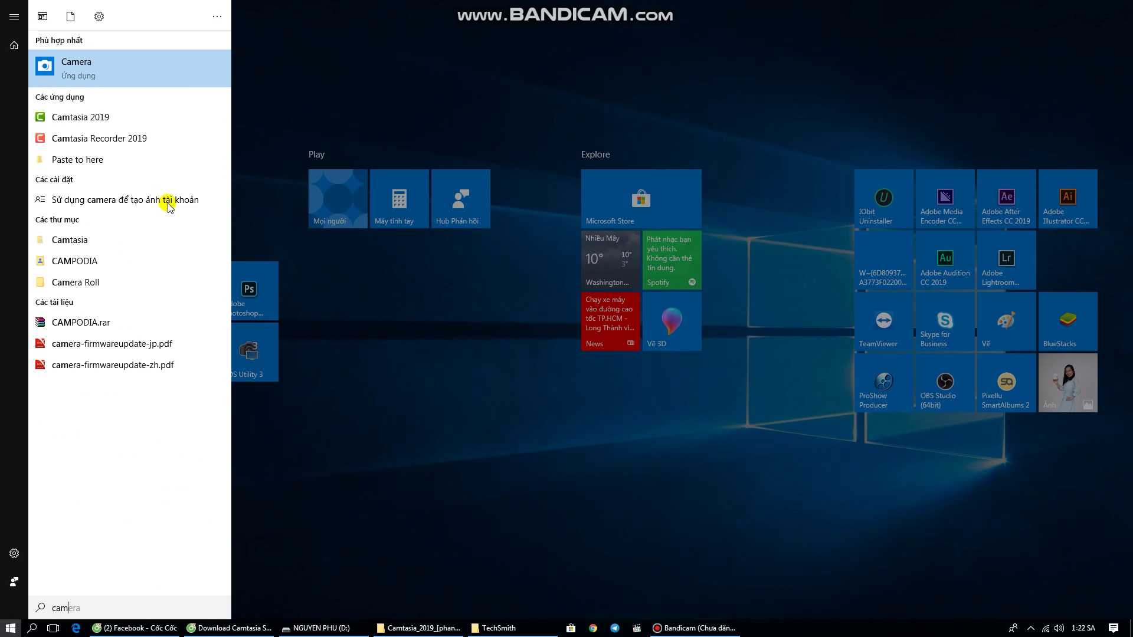
pyautogui.click(137, 123)
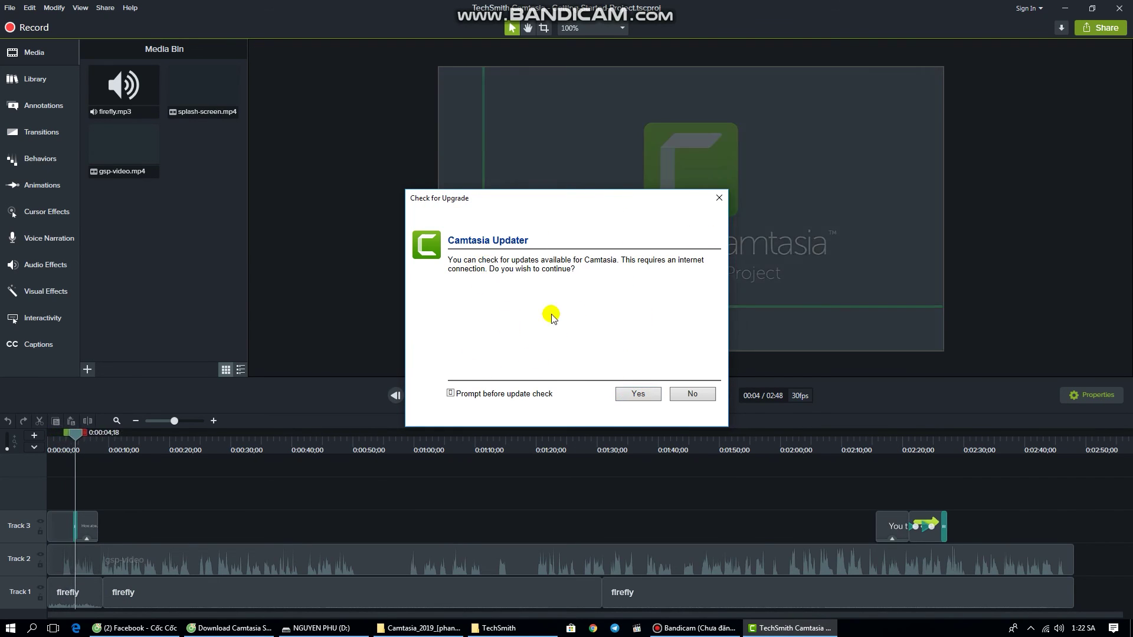
# Answer No to the upgrade check and pause the sample project preview at 00:13.
pyautogui.click(688, 397)
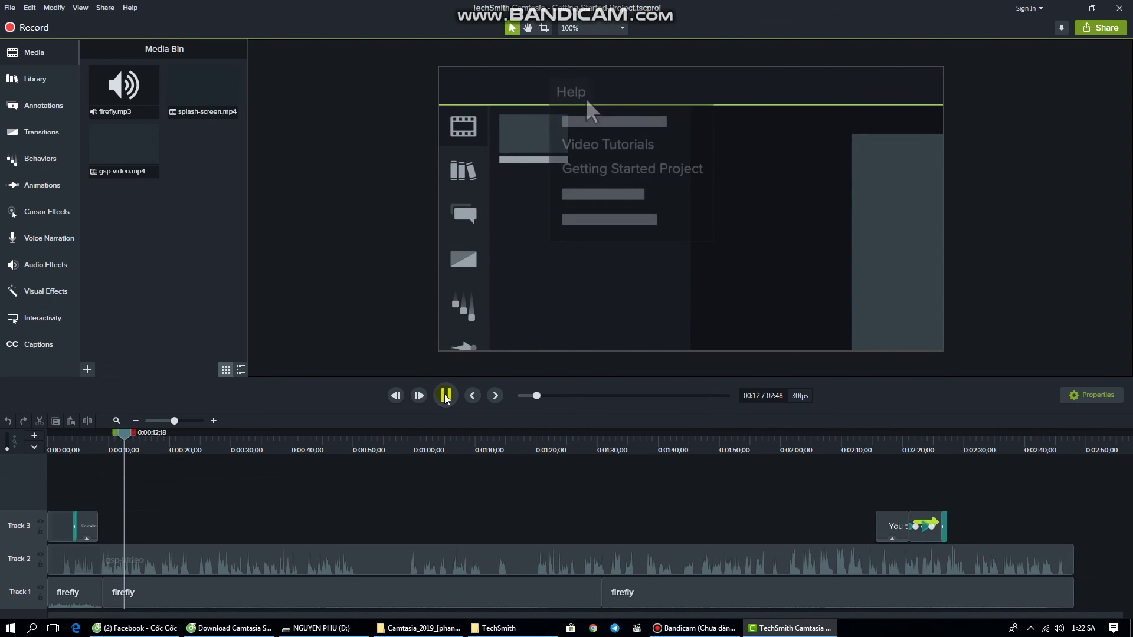
pyautogui.press('space')
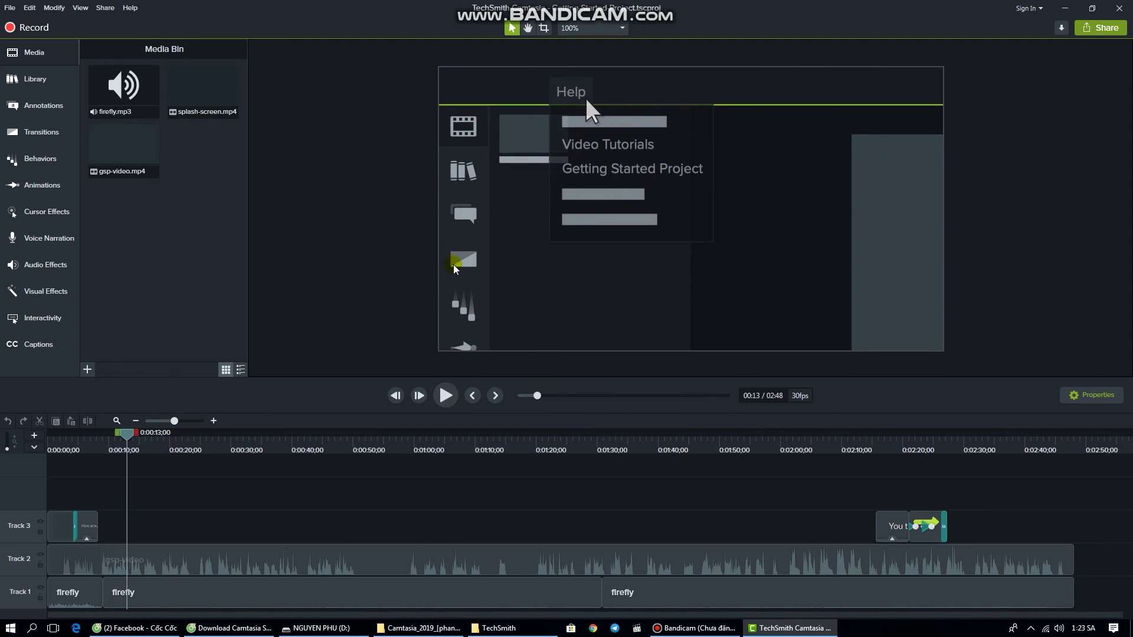